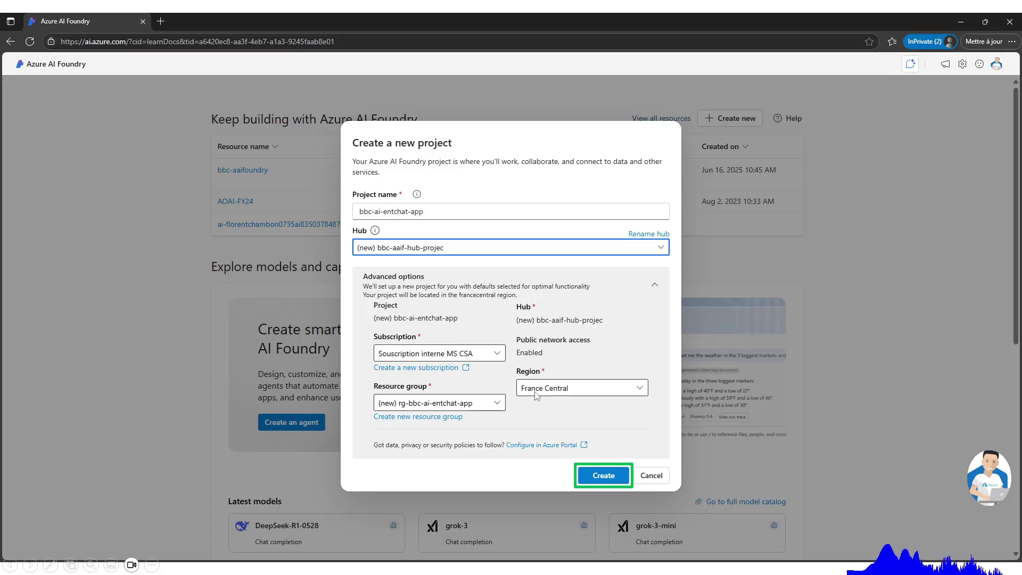
Create the project bbc-ai-entchat-app with the new hub bbc-aaif-hub-projec and new resource group rg-bbc-ai-entchat-app in France Central
left_click(588, 475)
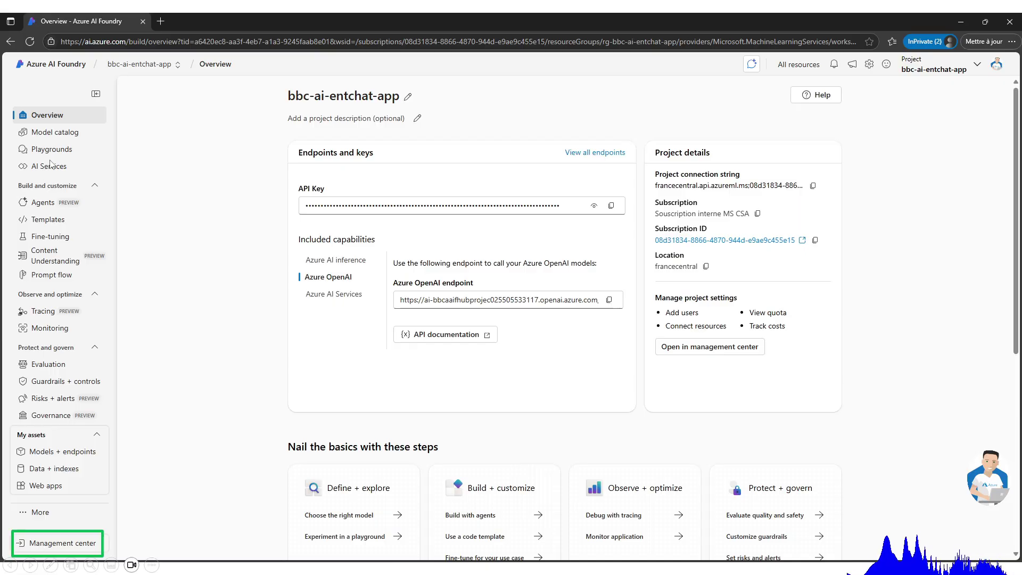
left_click_drag(95, 126, 84, 170)
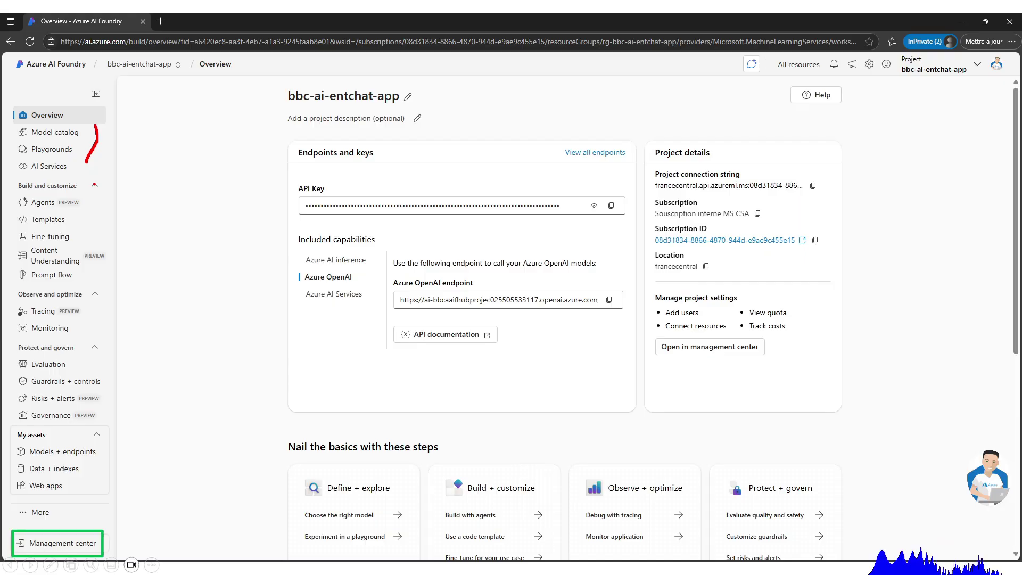
left_click_drag(93, 183, 84, 217)
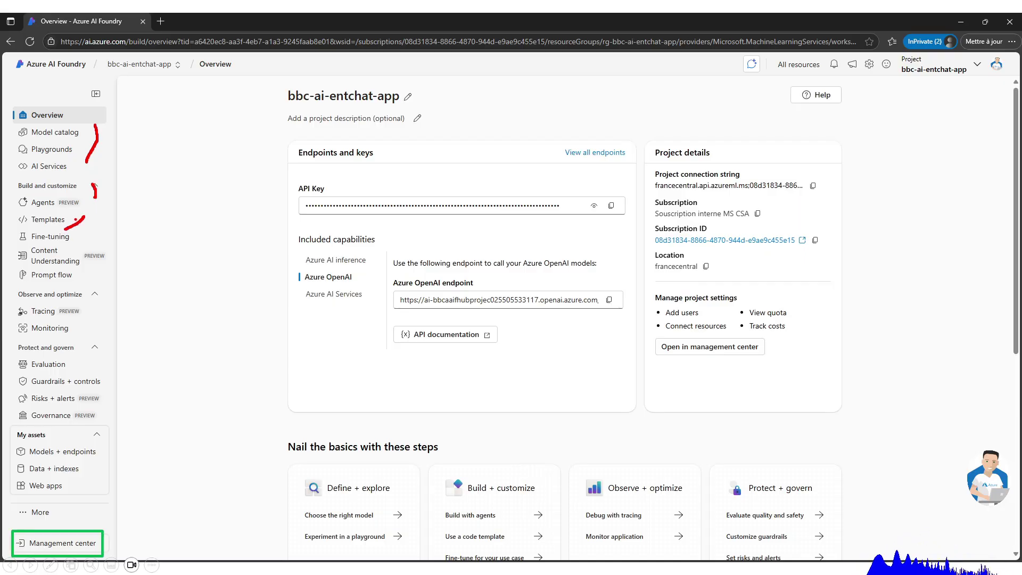
left_click_drag(105, 286, 93, 334)
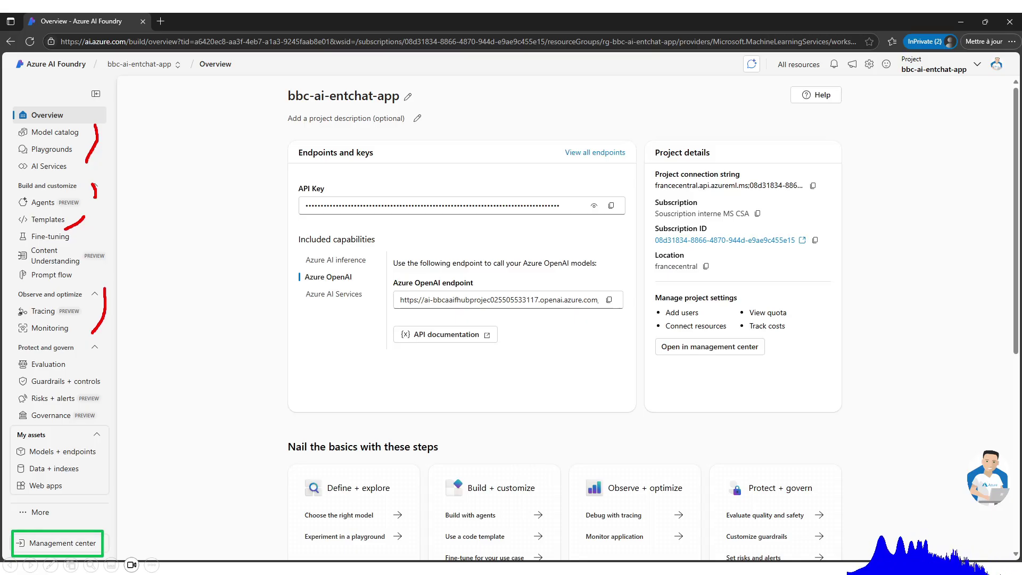
left_click_drag(108, 348, 113, 398)
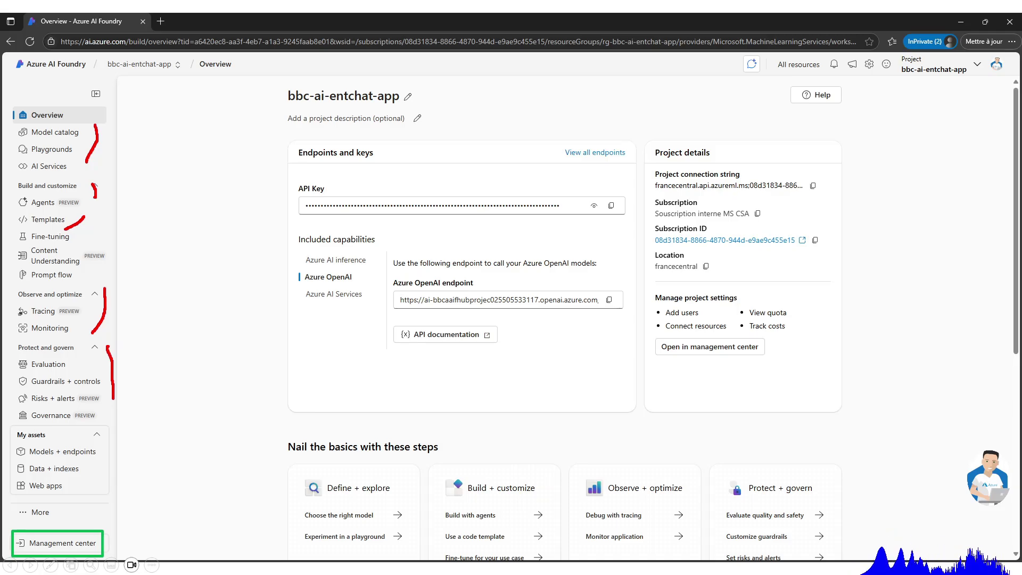
left_click_drag(101, 437, 102, 462)
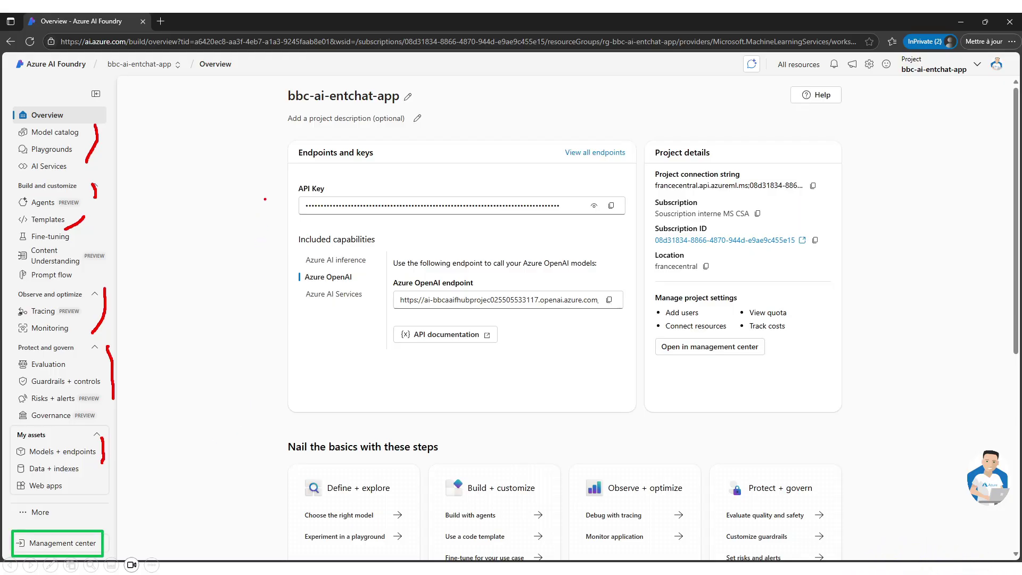
mouse_move(272, 154)
left_mouse_down()
mouse_move(268, 337)
mouse_move(497, 379)
left_mouse_up()
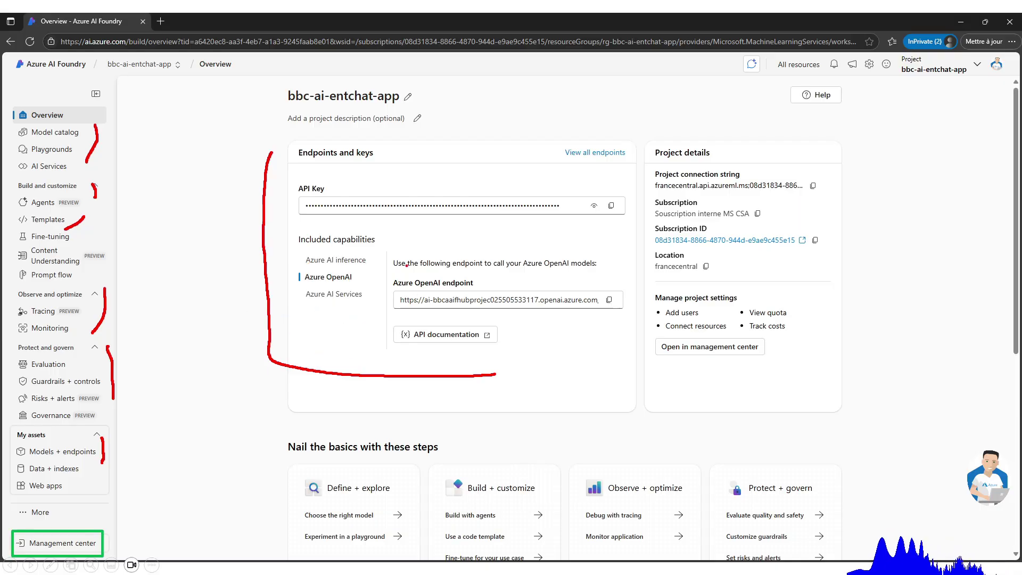
mouse_move(394, 256)
left_mouse_down()
mouse_move(382, 328)
mouse_move(441, 372)
left_mouse_up()
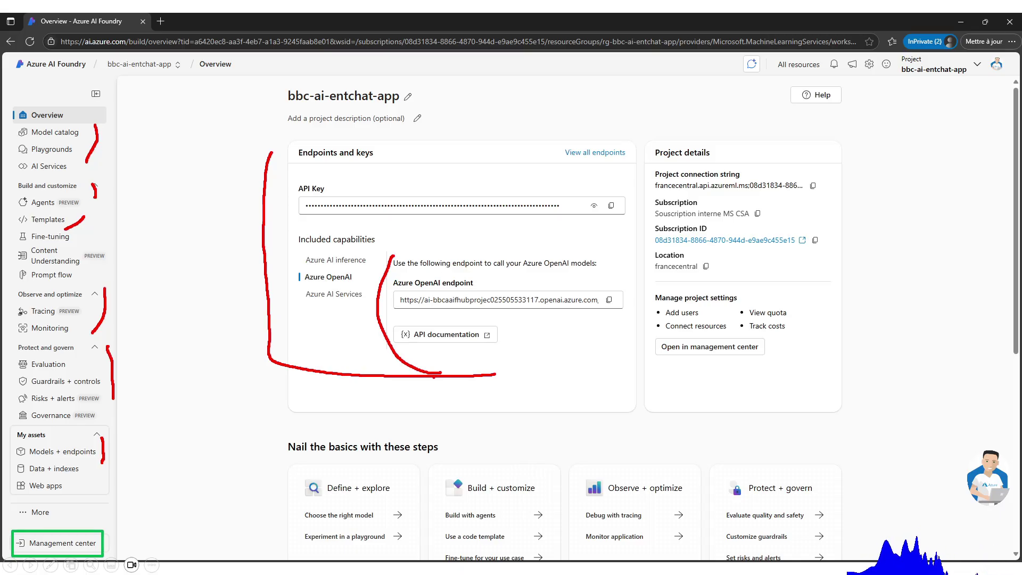
key("e")
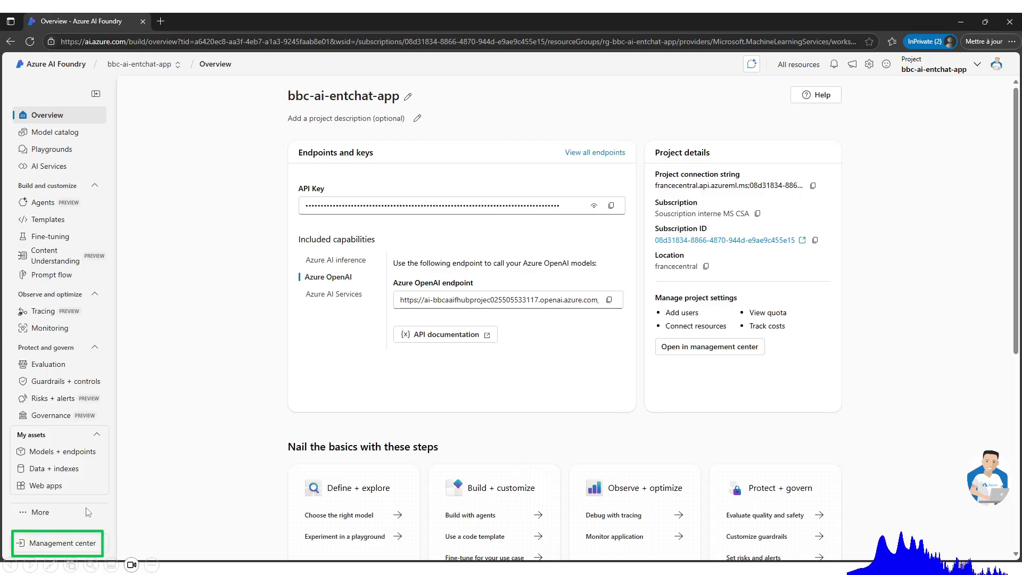
Open the management center from the project overview
left_click(68, 544)
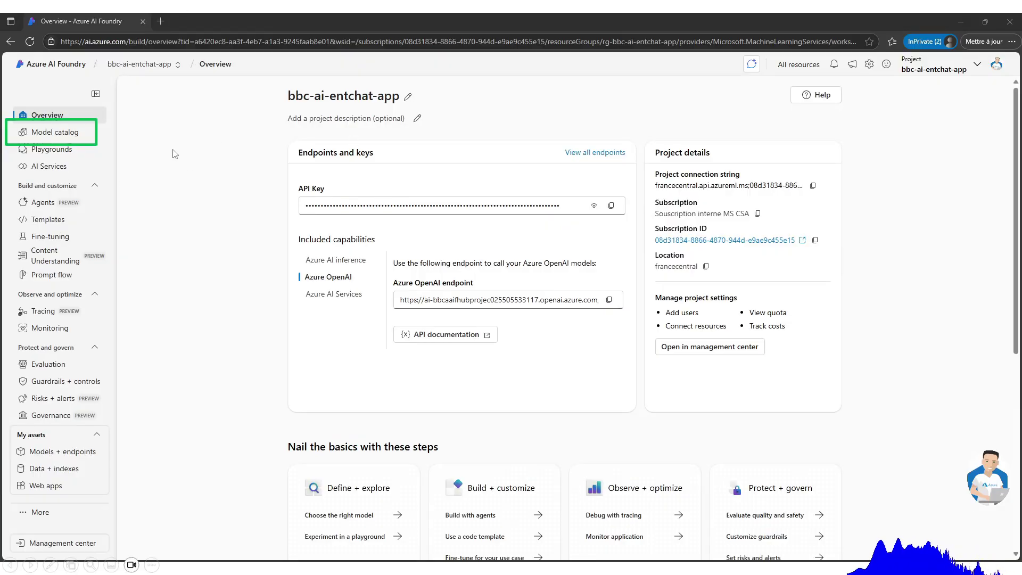
Open the model catalog and filter the models to the Azure OpenAI collection
left_click(24, 135)
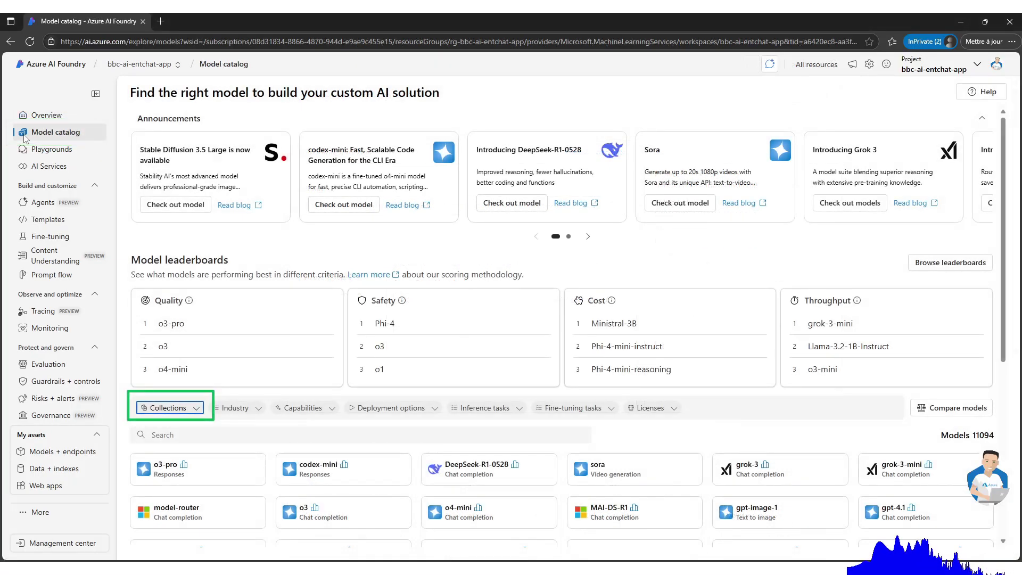
left_click(176, 411)
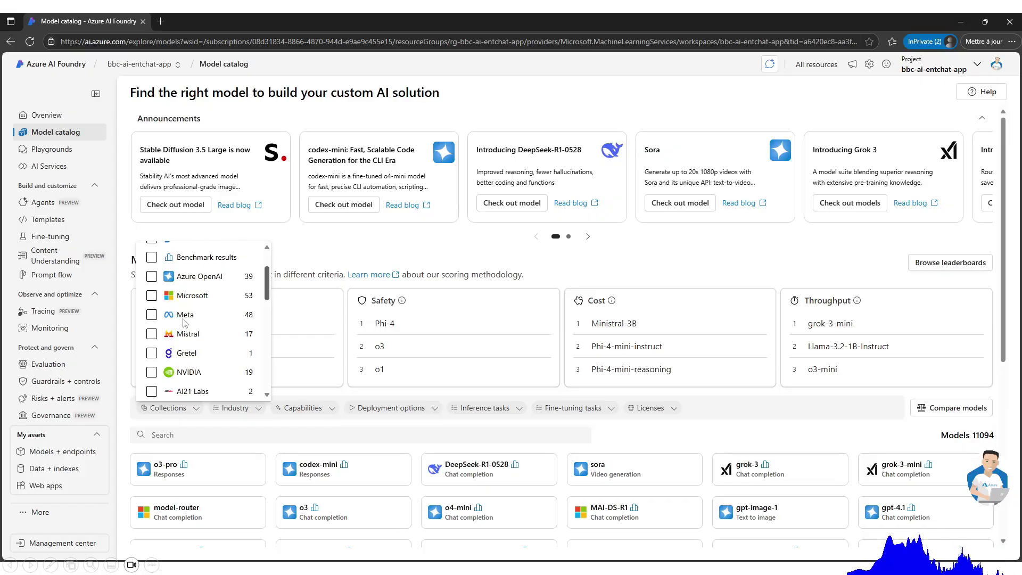
left_click(152, 277)
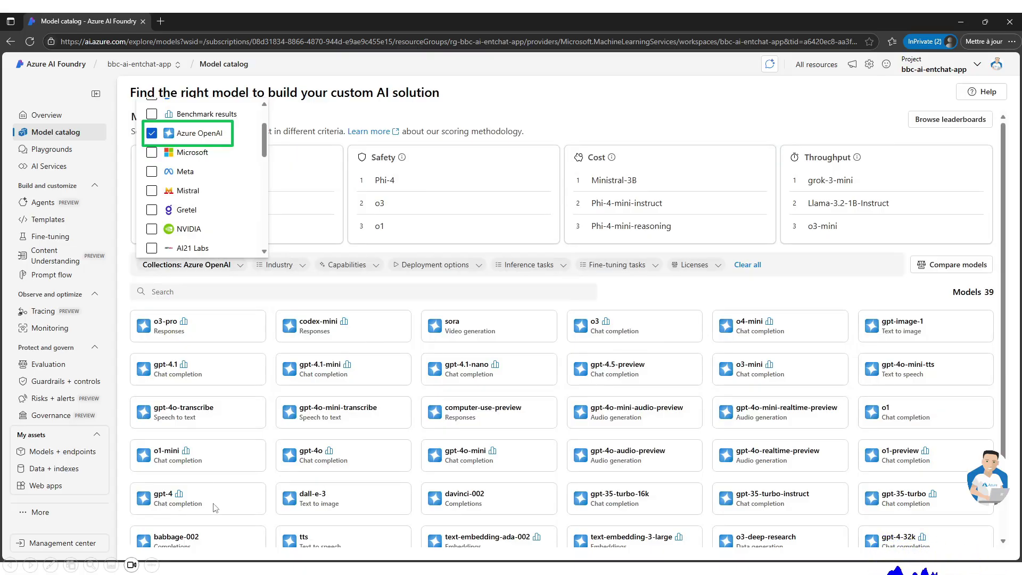
key("Escape")
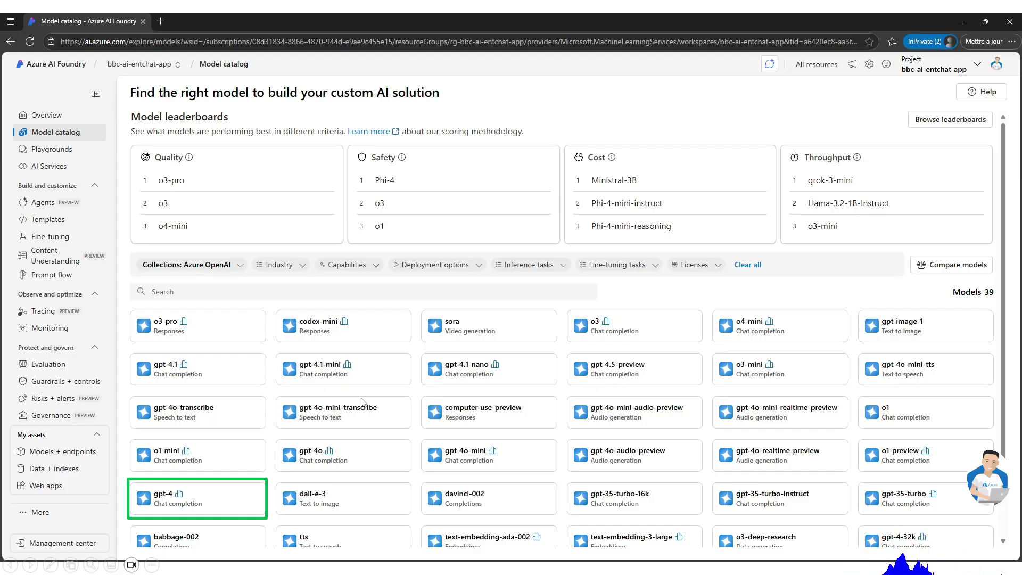
Open the gpt-4 chat completion model and view its benchmark comparison
left_click(193, 503)
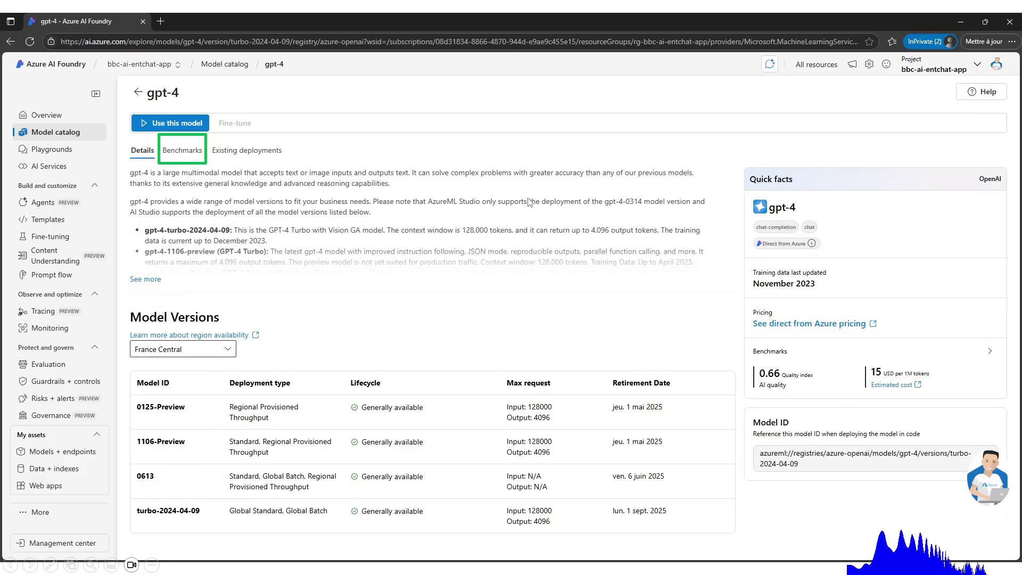
left_click(179, 155)
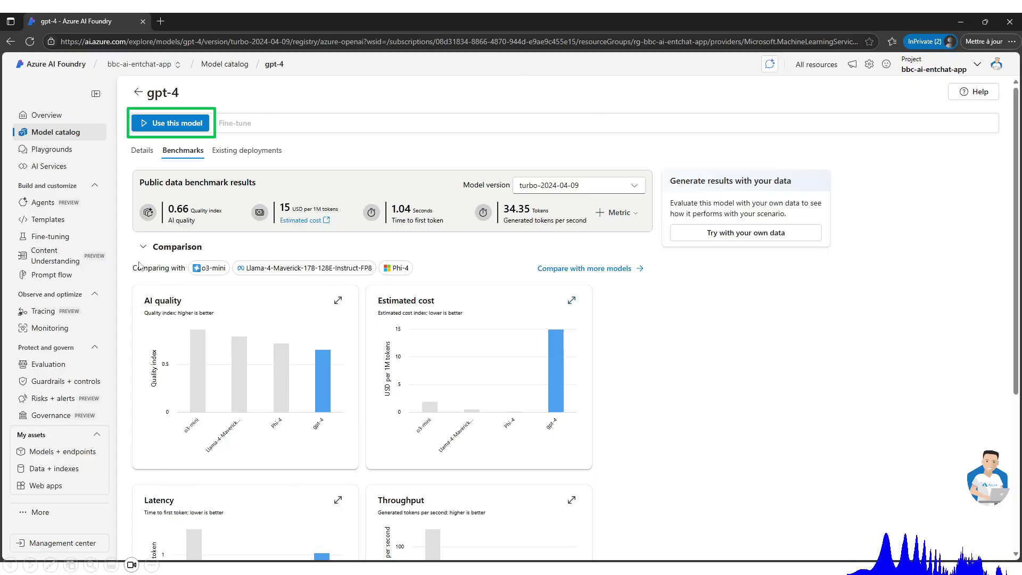
Deploy the gpt-4 model as gpt-4-bbc-aaif-deployment with the Global Standard deployment type
left_click(170, 128)
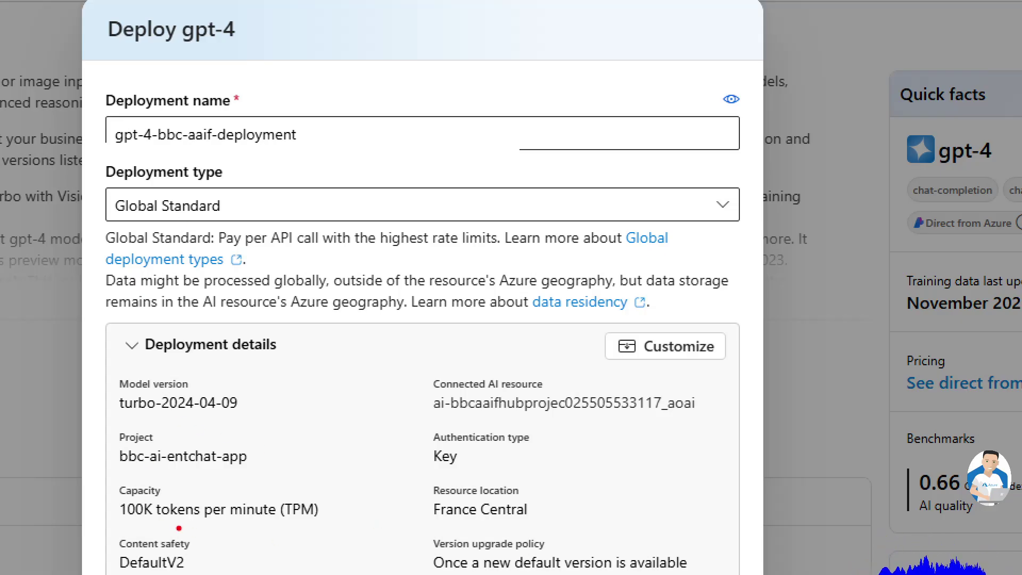
left_click_drag(152, 531, 404, 517)
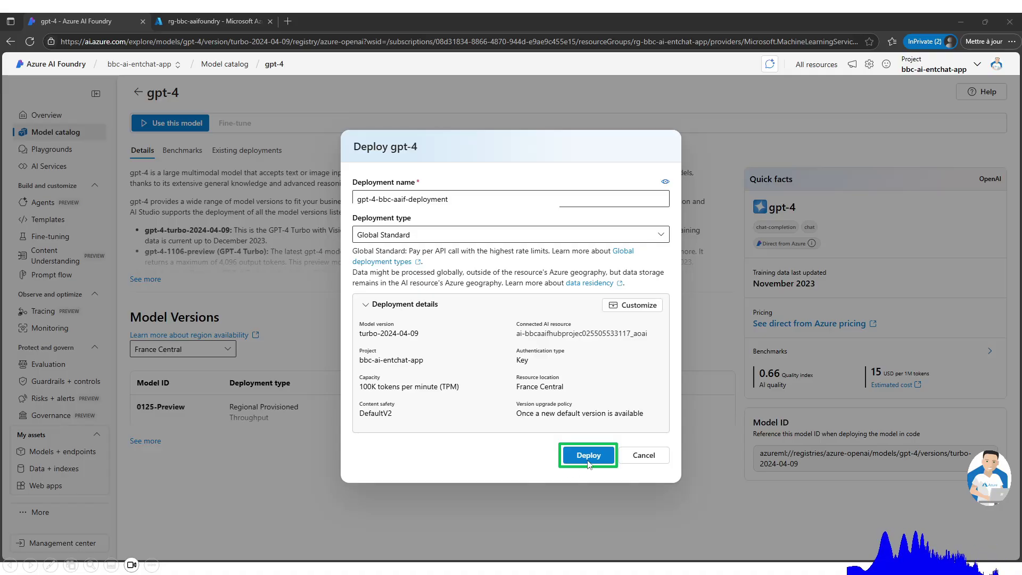
left_click(588, 455)
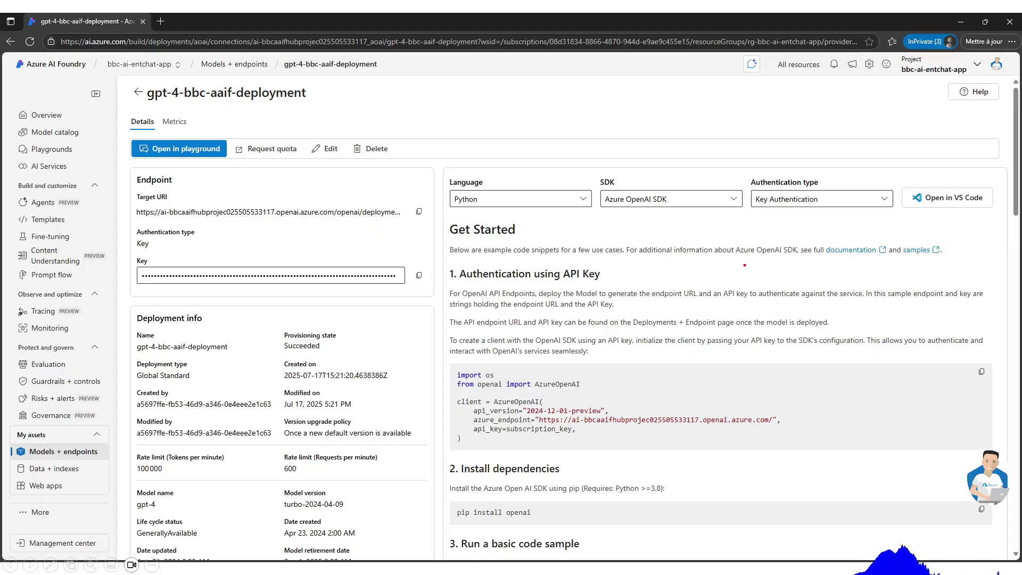
left_click_drag(445, 191, 437, 230)
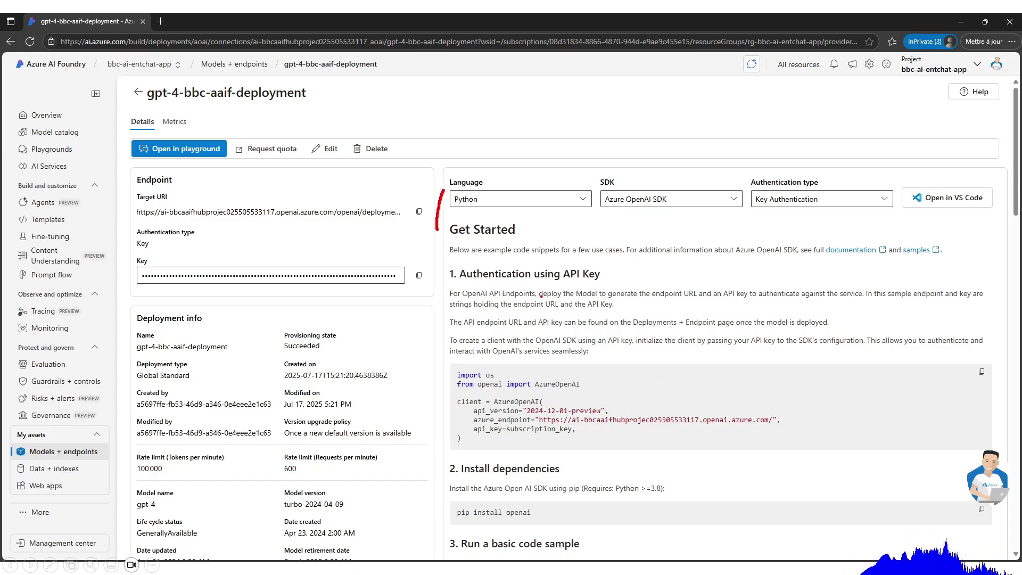
left_click_drag(799, 371, 799, 448)
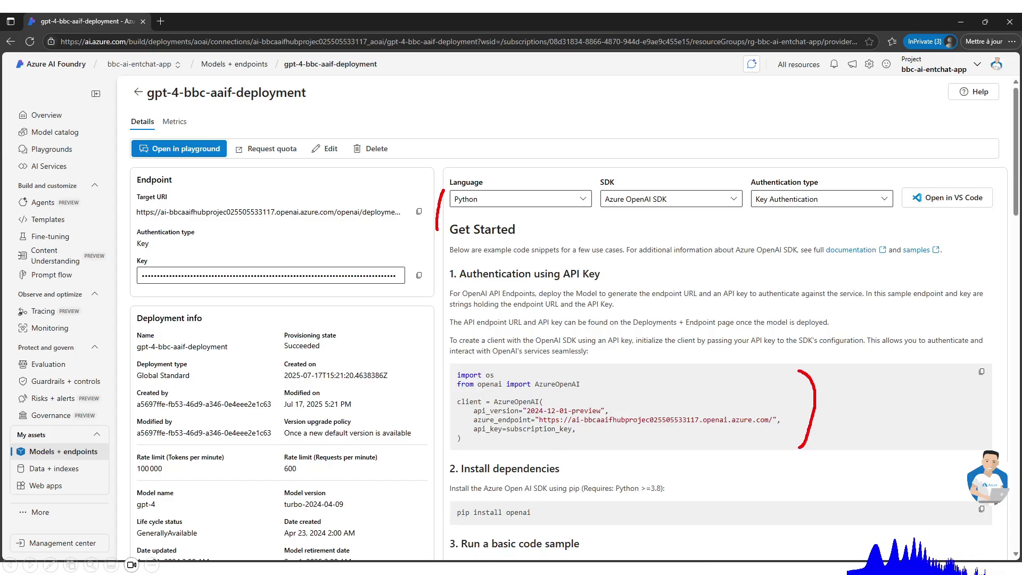
left_click_drag(755, 215, 800, 216)
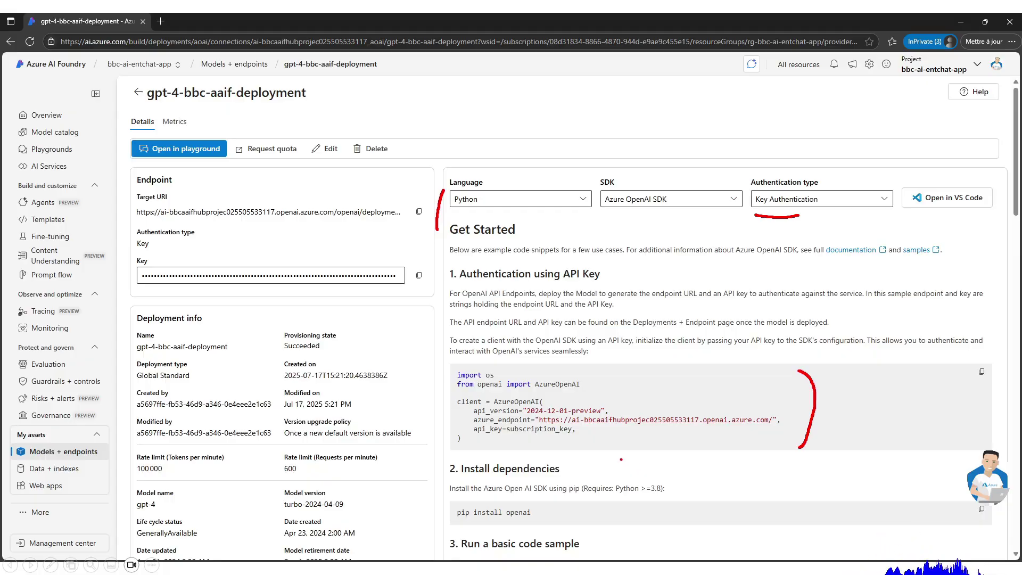
left_click_drag(573, 454, 560, 496)
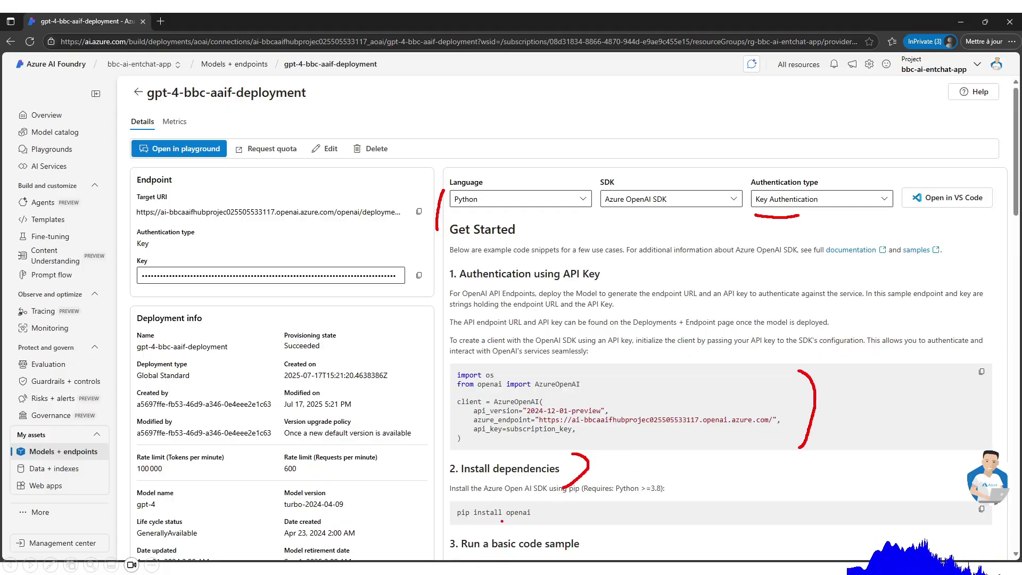
left_click_drag(582, 531, 599, 556)
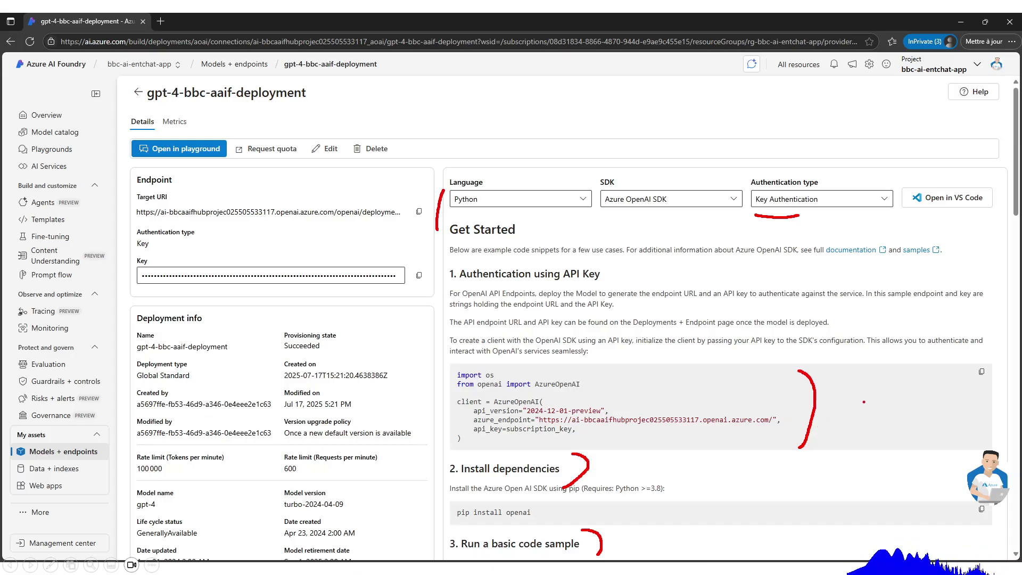
left_click_drag(440, 205, 468, 212)
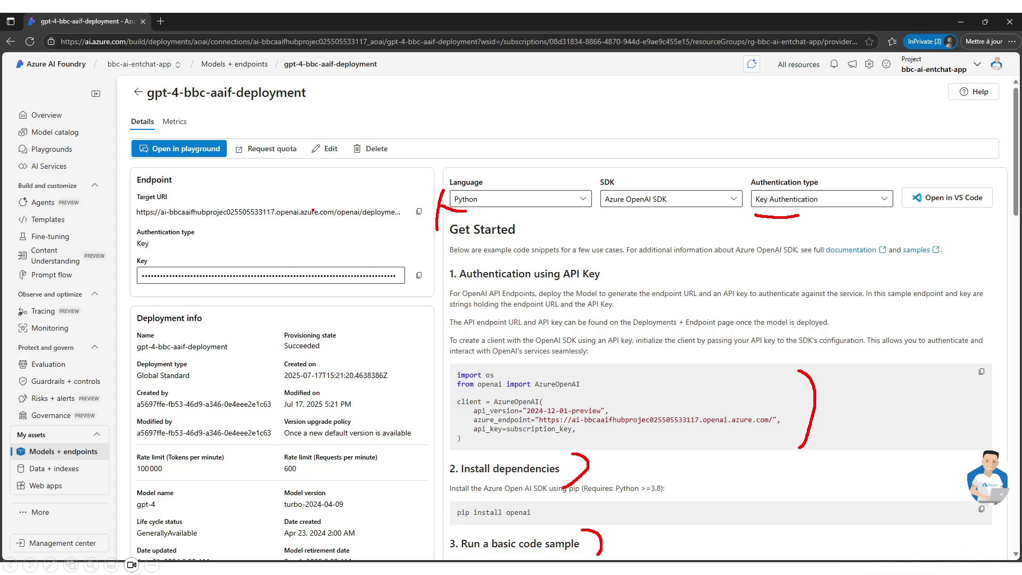
key("Escape")
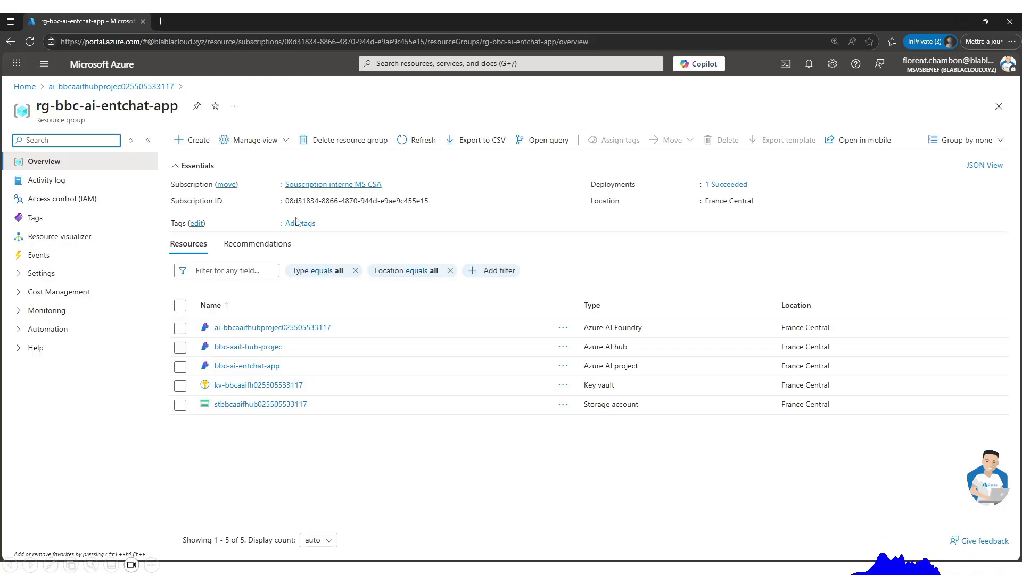
mouse_move(665, 319)
left_mouse_down()
mouse_move(638, 343)
mouse_move(637, 376)
mouse_move(623, 381)
left_mouse_up()
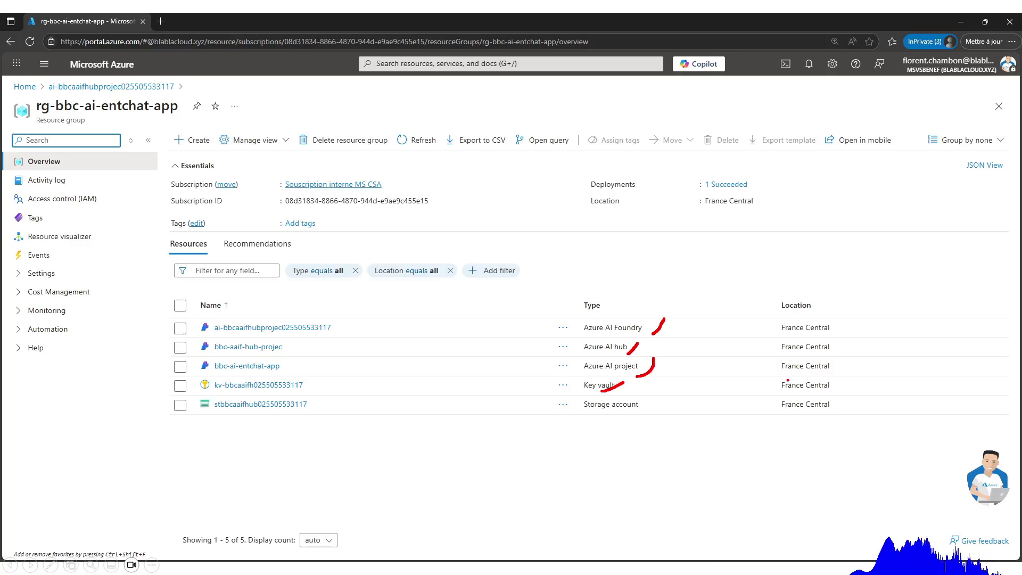
left_click_drag(617, 420, 645, 409)
mouse_move(779, 294)
left_mouse_down()
mouse_move(780, 420)
mouse_move(860, 331)
mouse_move(801, 279)
left_mouse_up()
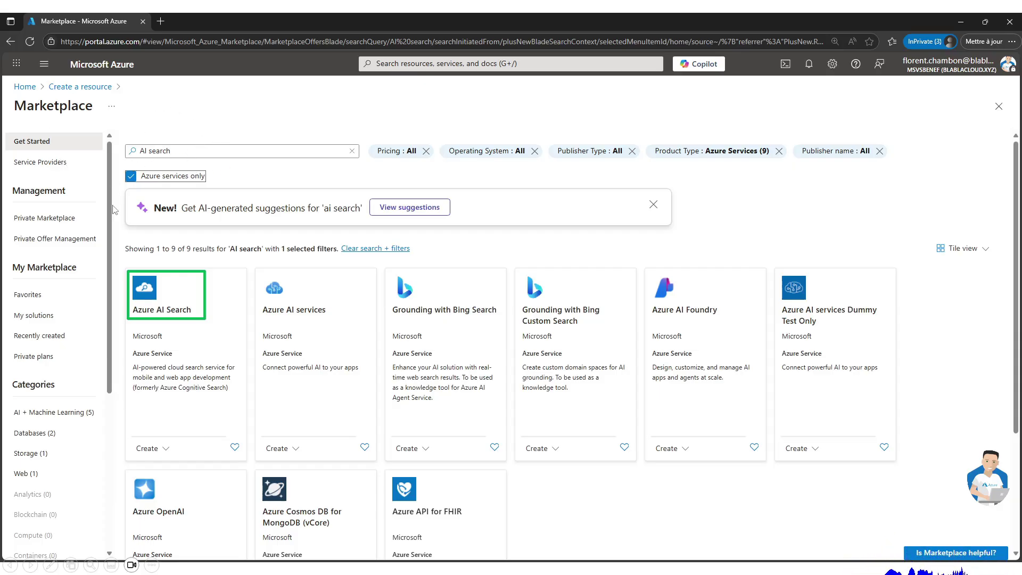
From the Azure Marketplace, set up an Azure AI Search service bbc-ai-search-frc in rg-bbc-ai-entchat-app, France Central, with the Standard S pricing tier
left_click(160, 314)
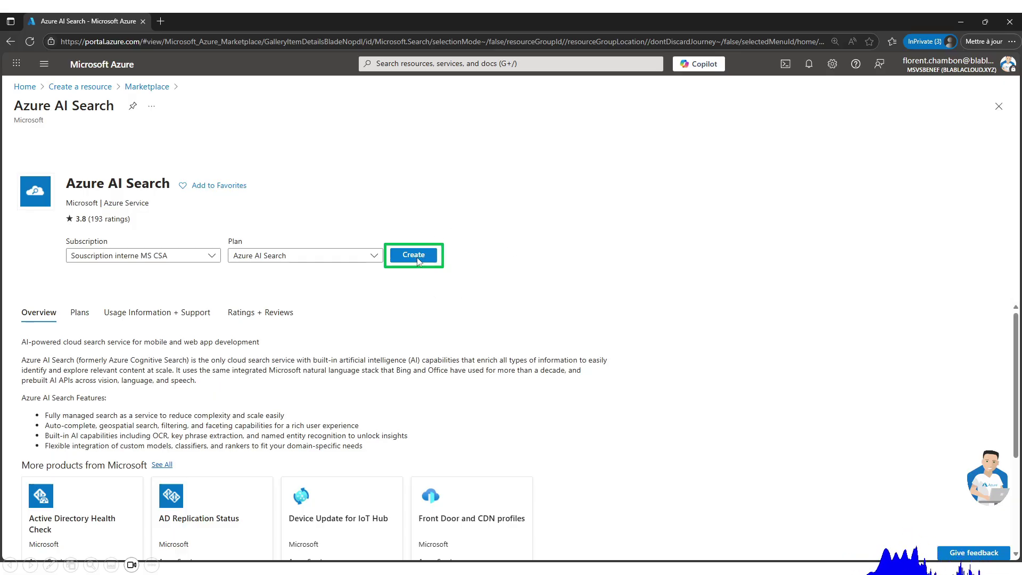
left_click(418, 254)
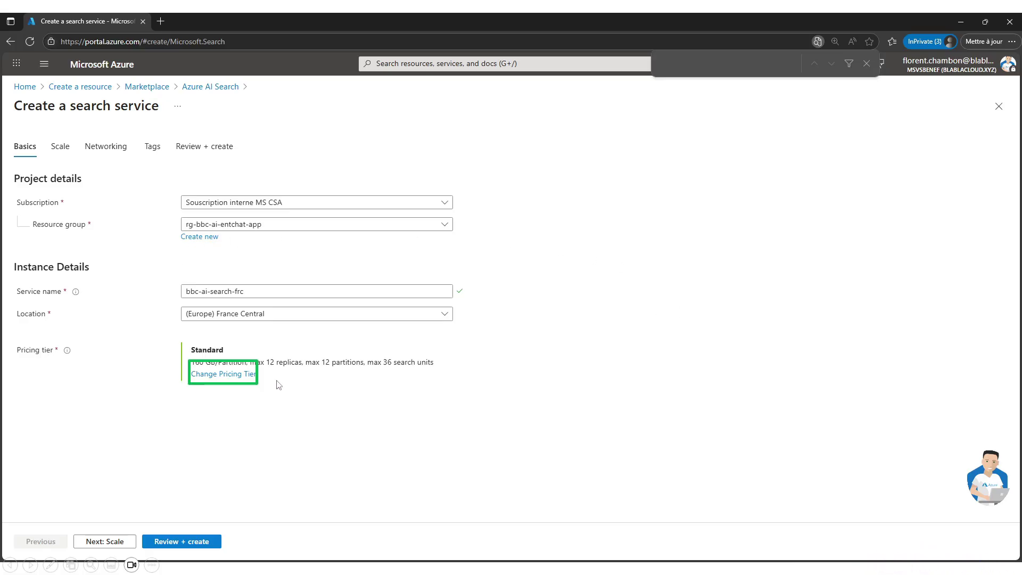
left_click(226, 377)
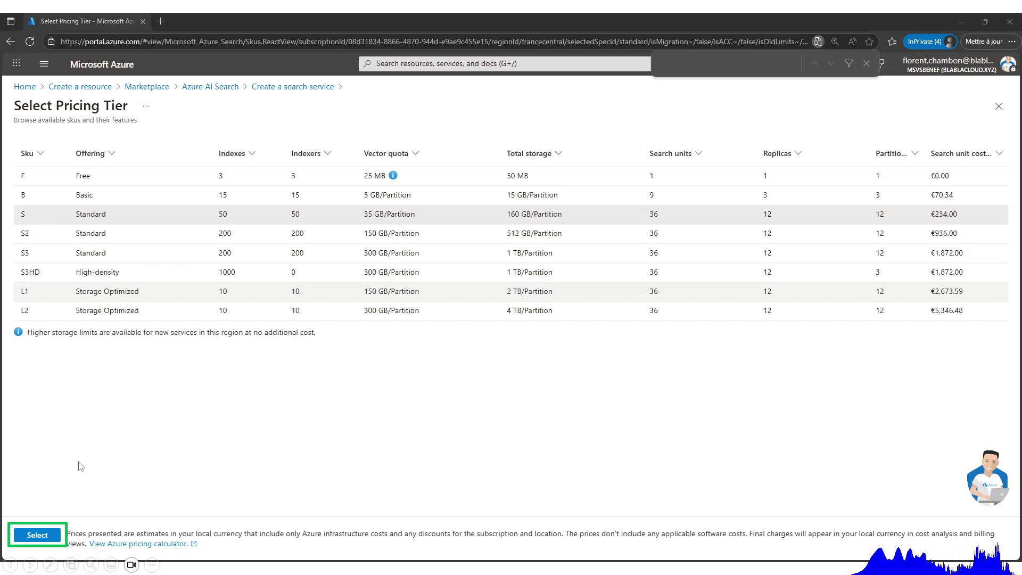
left_click(40, 535)
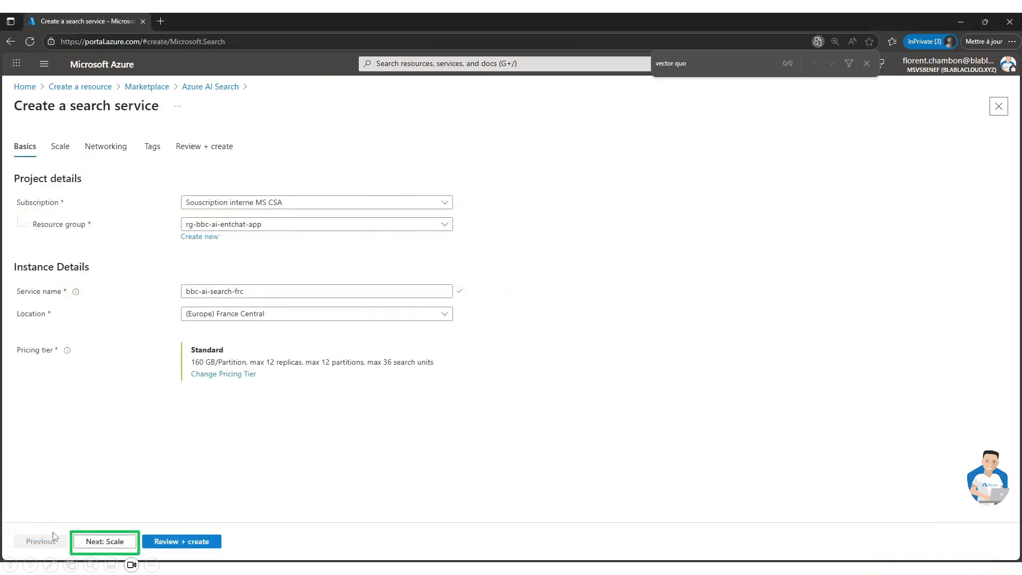
Keep 1 replica and 1 partition for the search service, review the configuration and create it
left_click(113, 543)
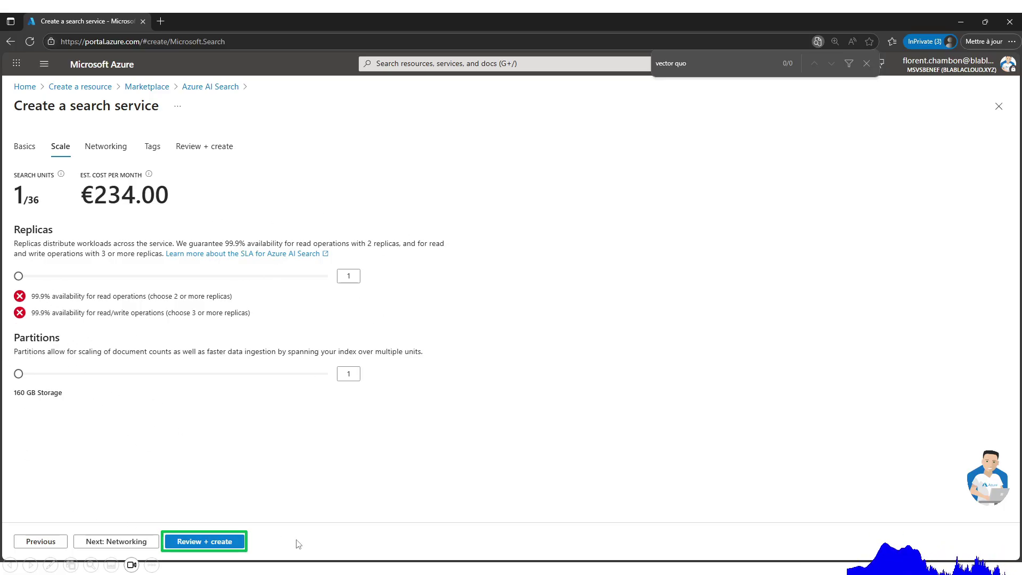
left_click(223, 541)
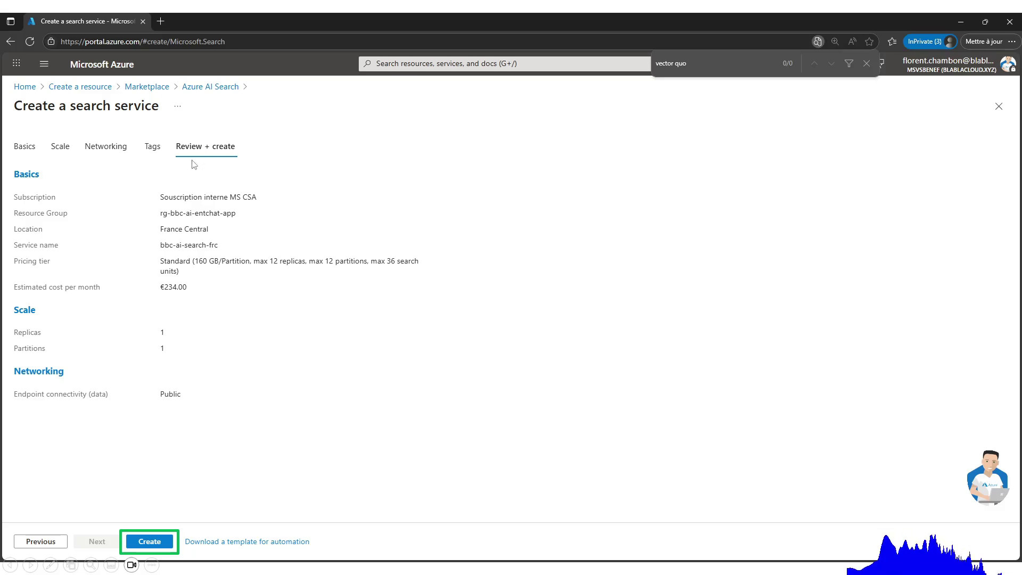
left_click(144, 539)
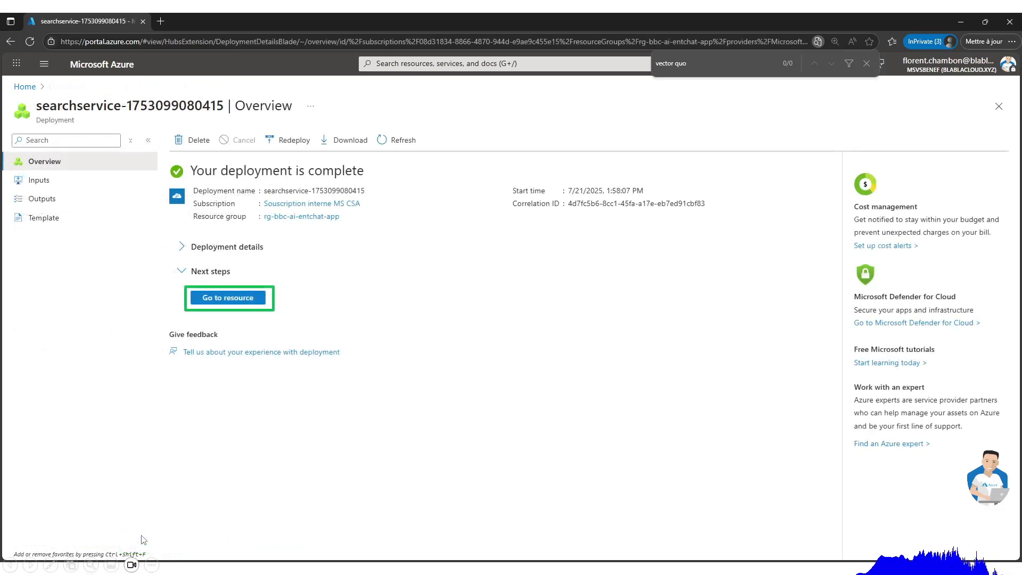
Connect the bbc-ai-search-frc Azure AI Search resource to the bbc-aaif-hub-projec hub in Azure AI Foundry, using API key authentication
left_click(261, 302)
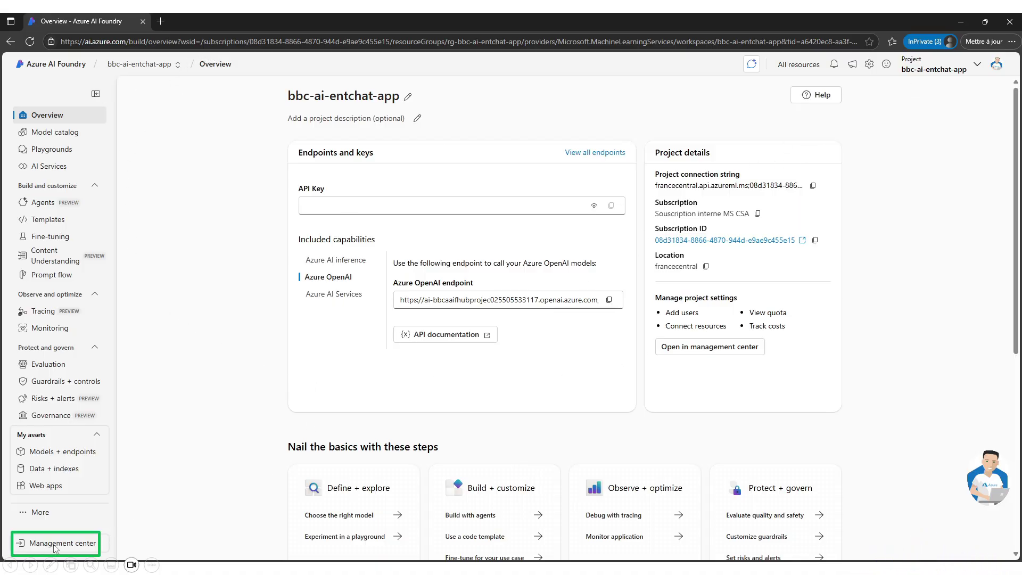
left_click(73, 543)
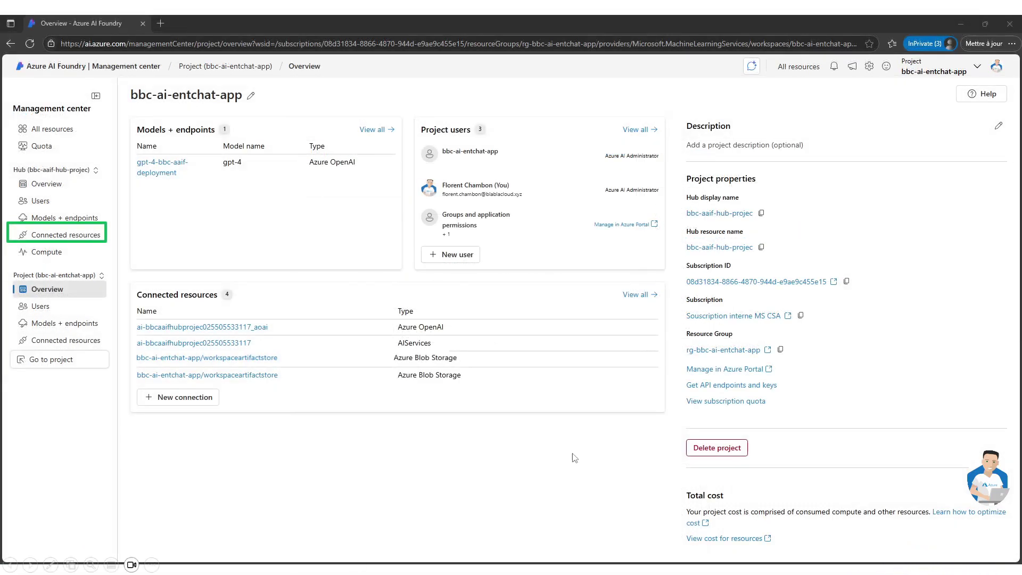
left_click(64, 237)
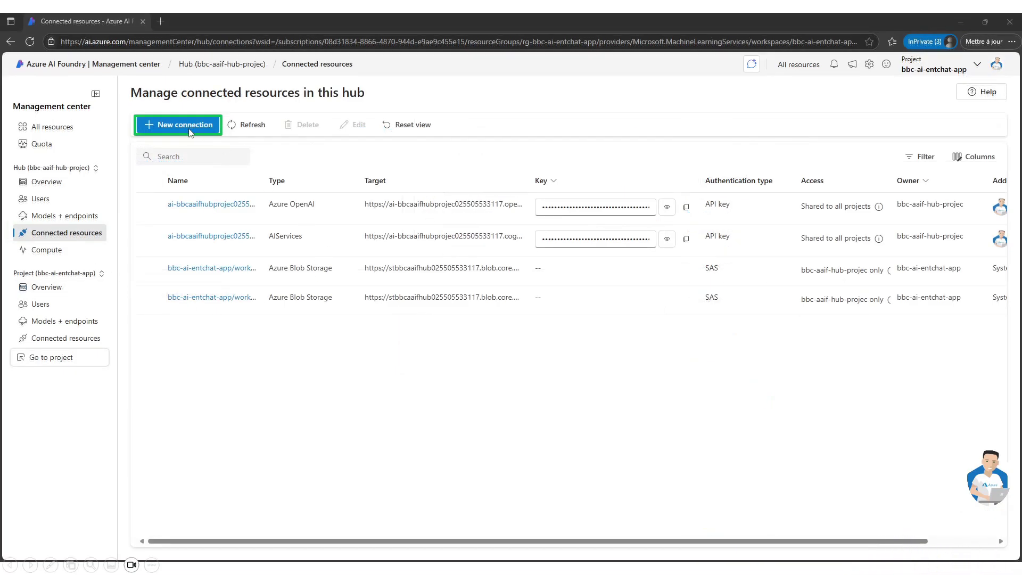
left_click(190, 129)
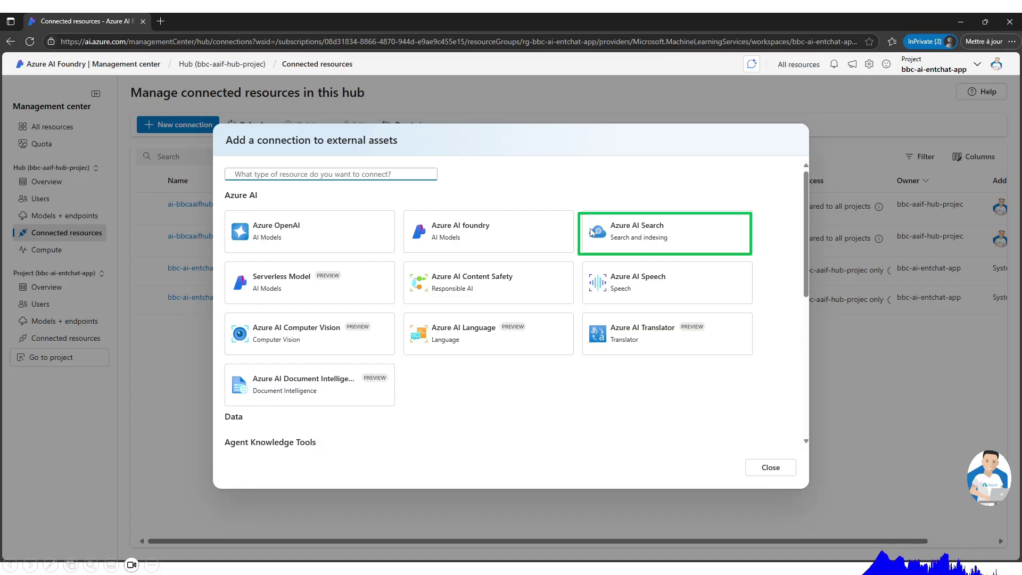
left_click(653, 243)
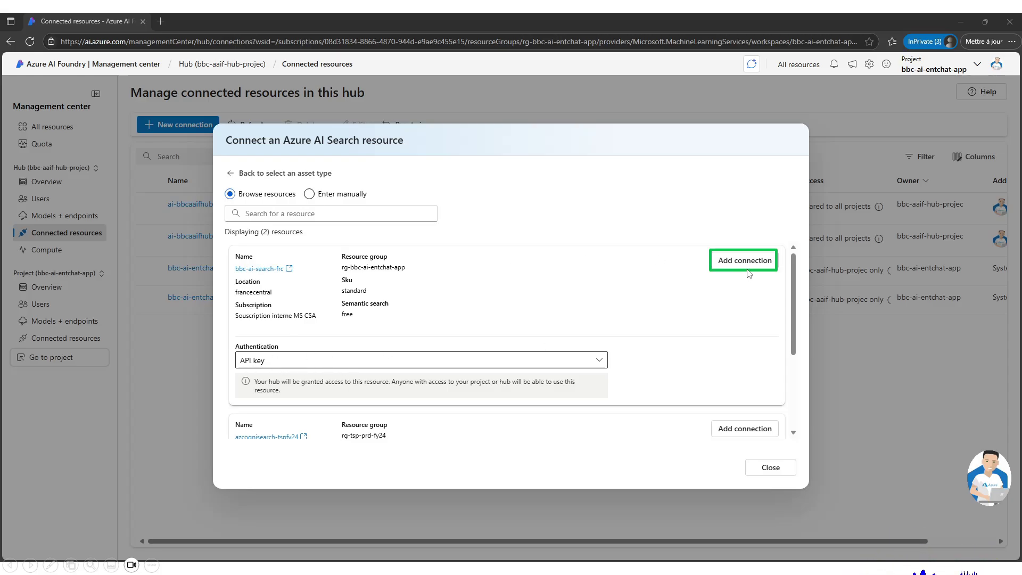
left_click(733, 261)
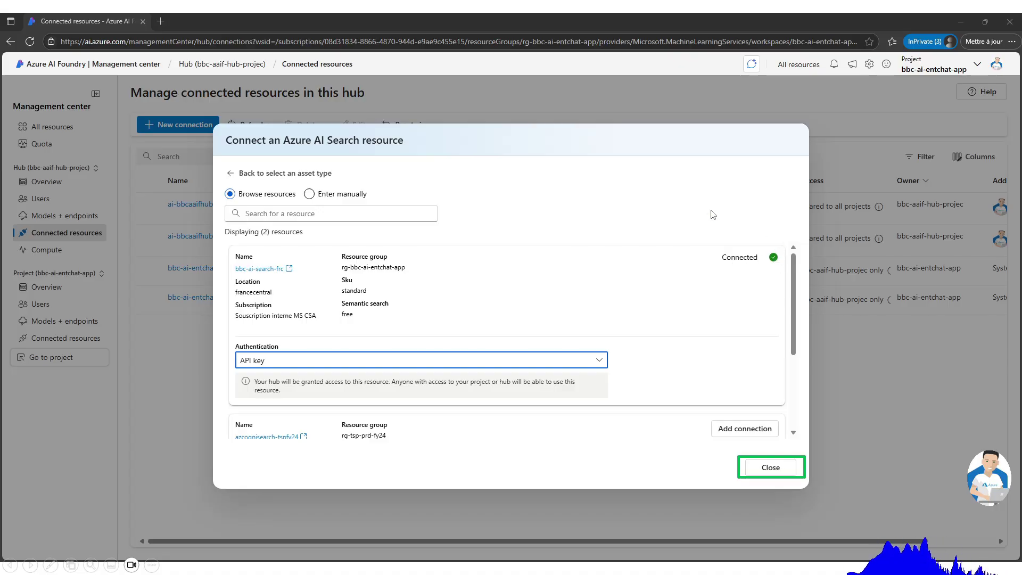
left_click(770, 472)
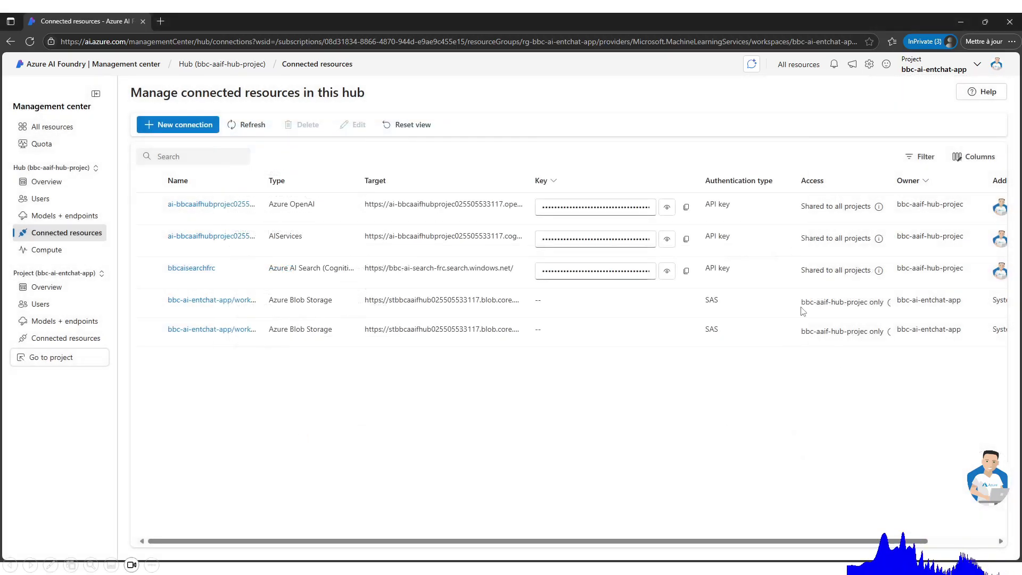
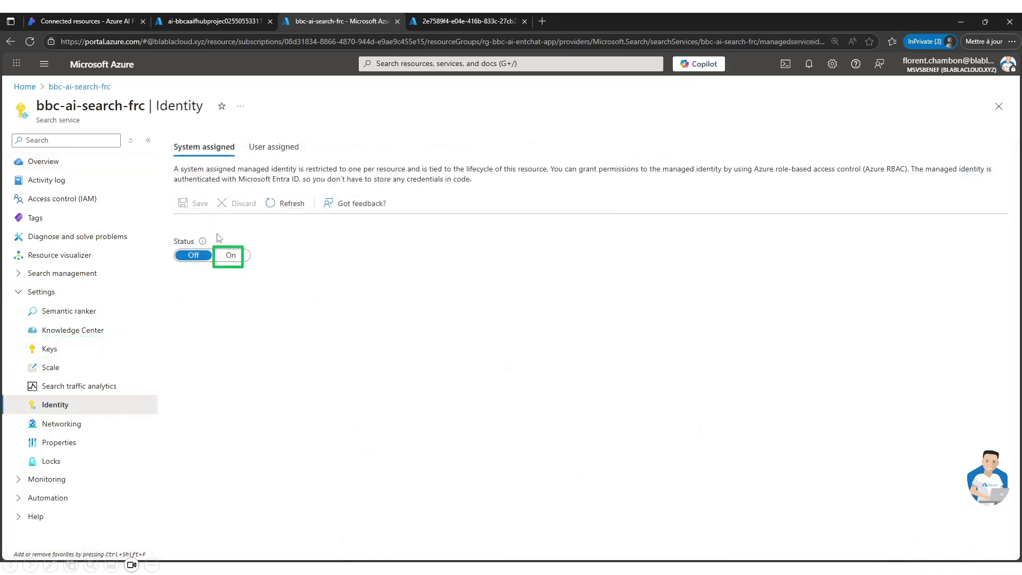
Enable the system-assigned managed identity on the bbc-ai-search-frc search service and save the change
left_click(222, 259)
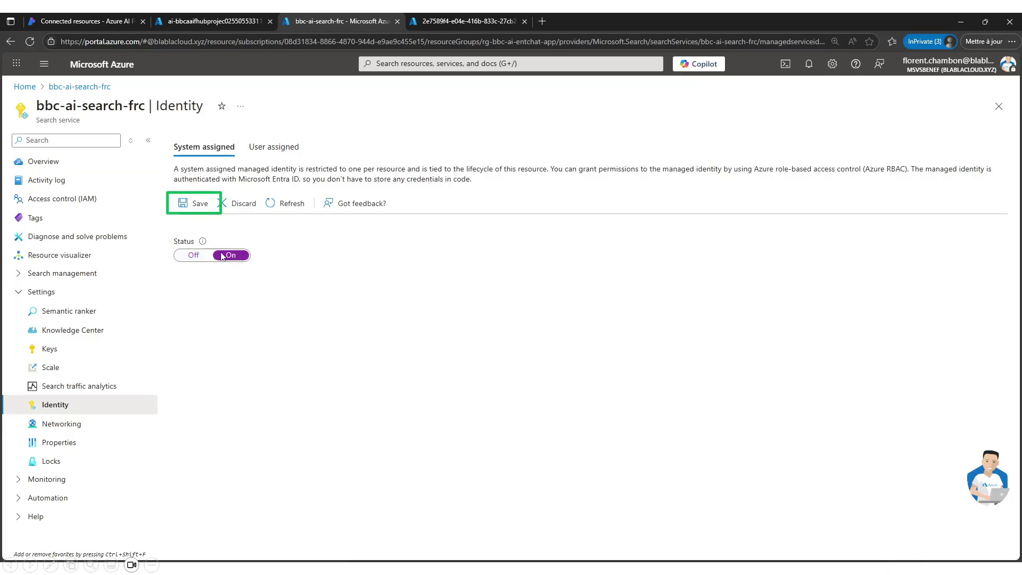
left_click(190, 206)
left_click(192, 205)
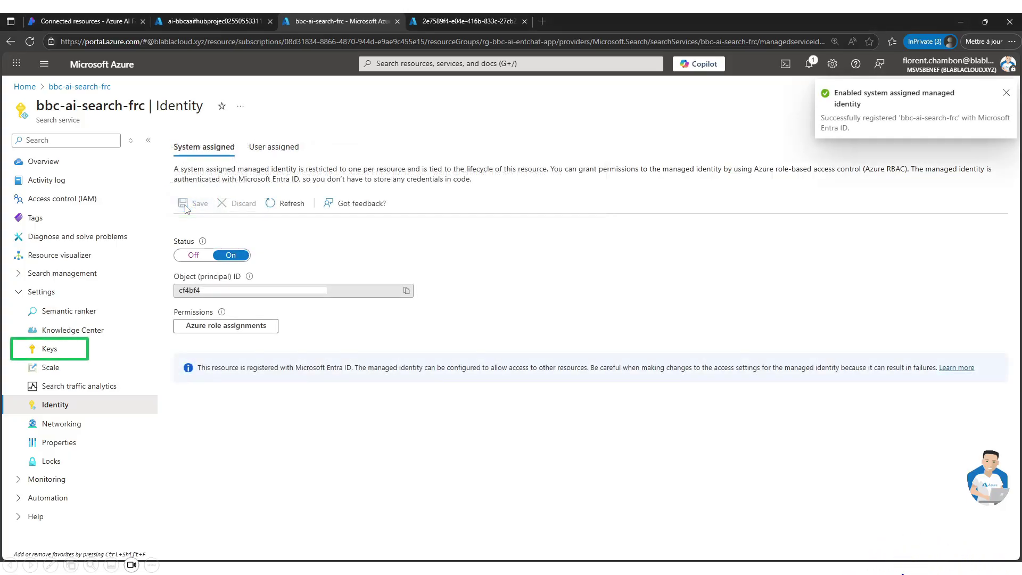
Set the API access control of bbc-ai-search-frc to Both, allowing API keys and role-based access
left_click(113, 348)
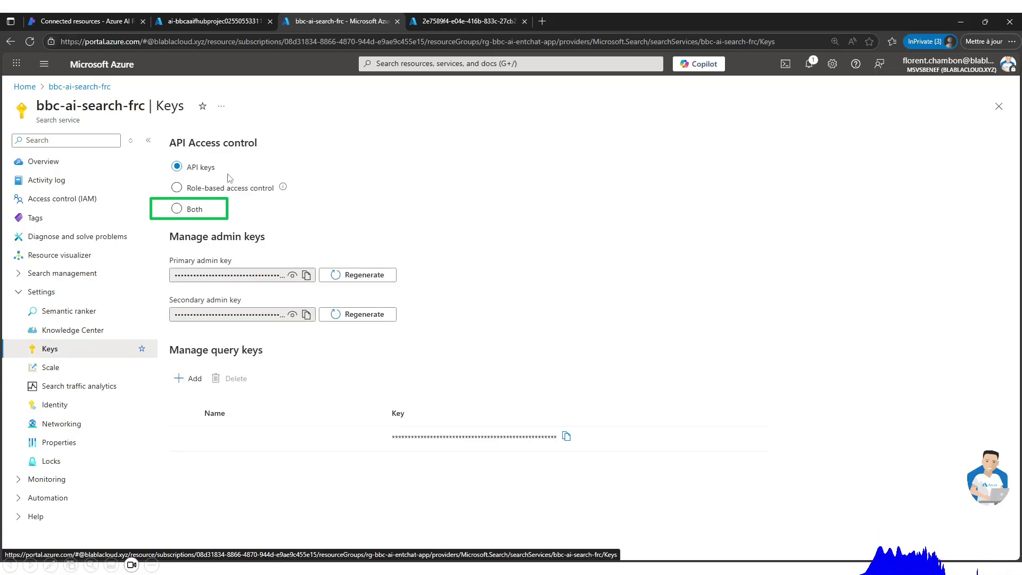
left_click(215, 218)
left_click(587, 379)
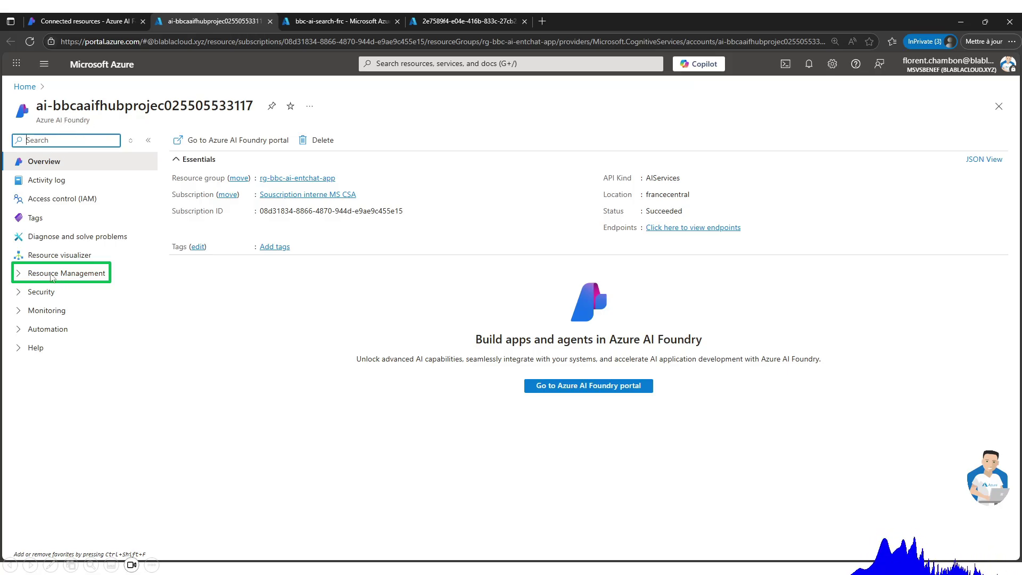
left_click(26, 274)
left_click(59, 371)
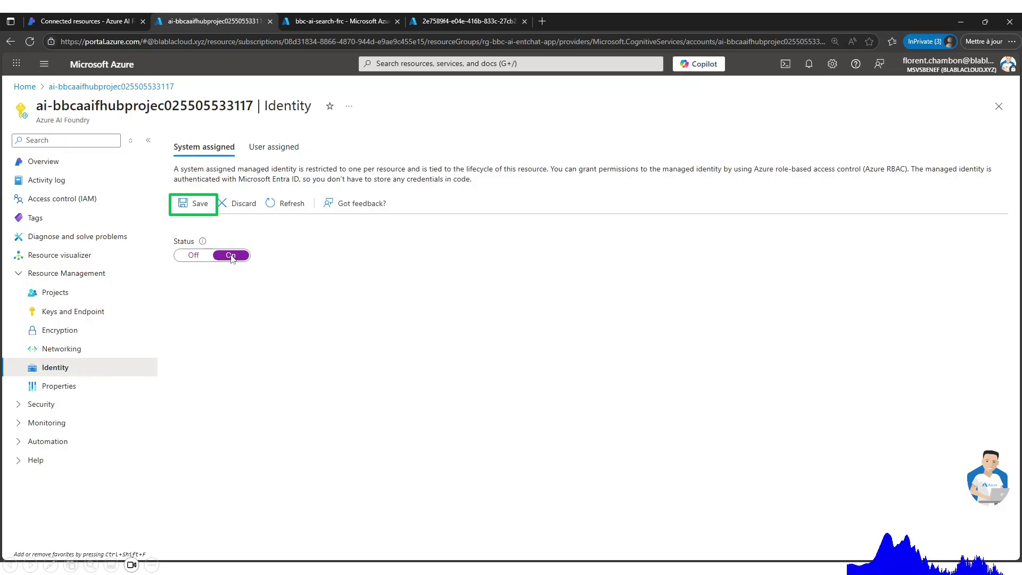
left_click(197, 206)
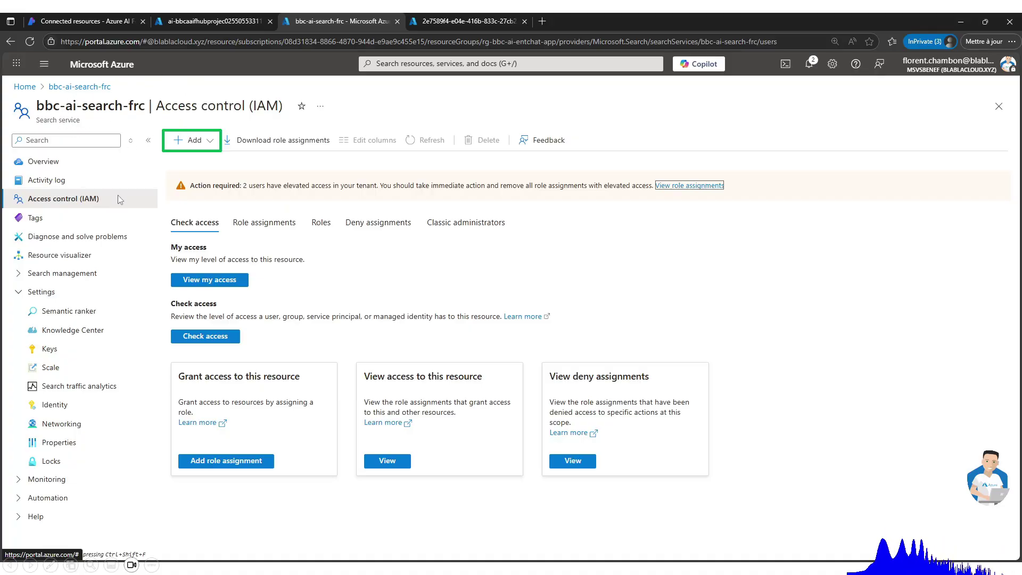
left_click(213, 142)
left_click(208, 160)
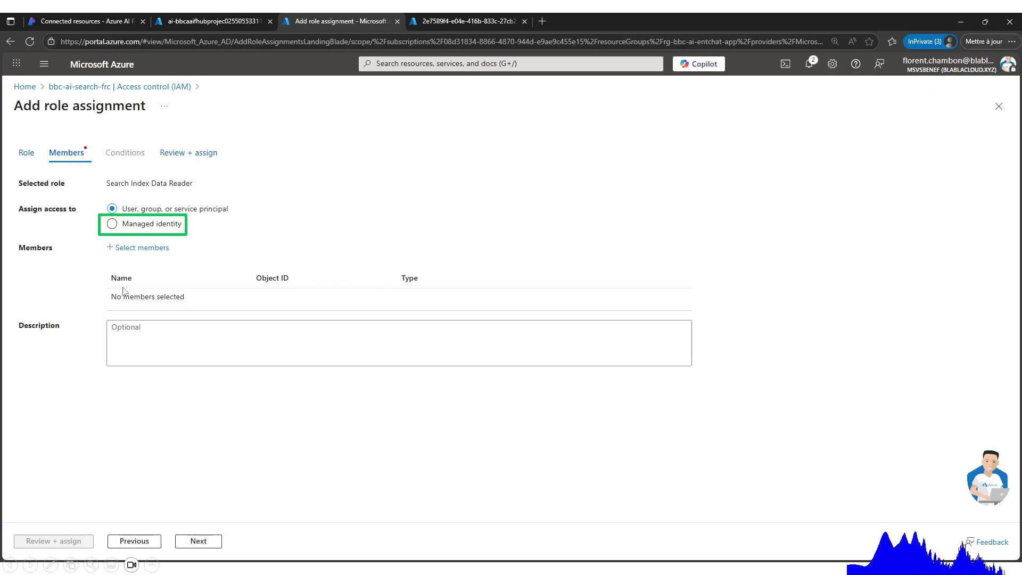
left_click(131, 225)
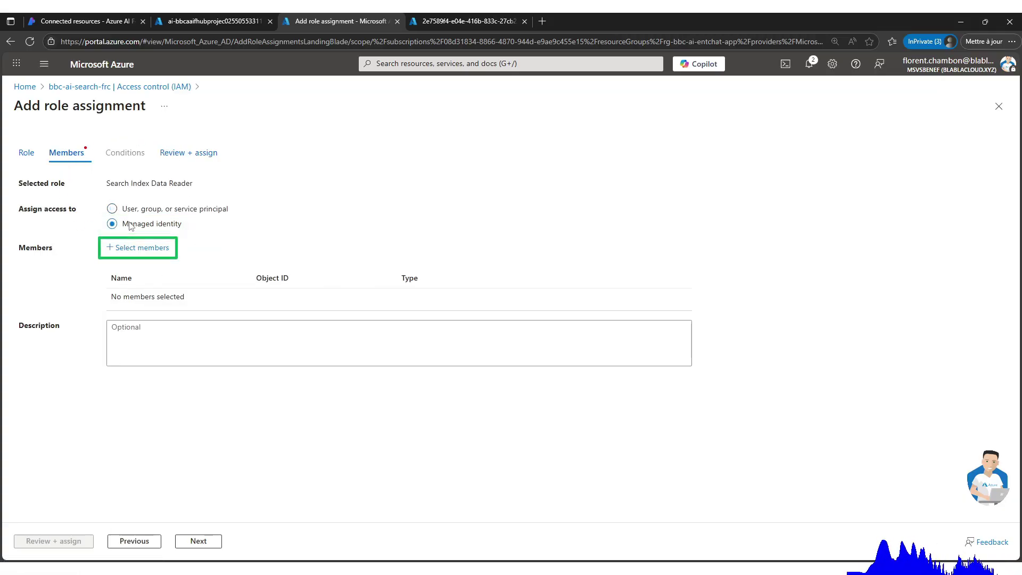
left_click(132, 250)
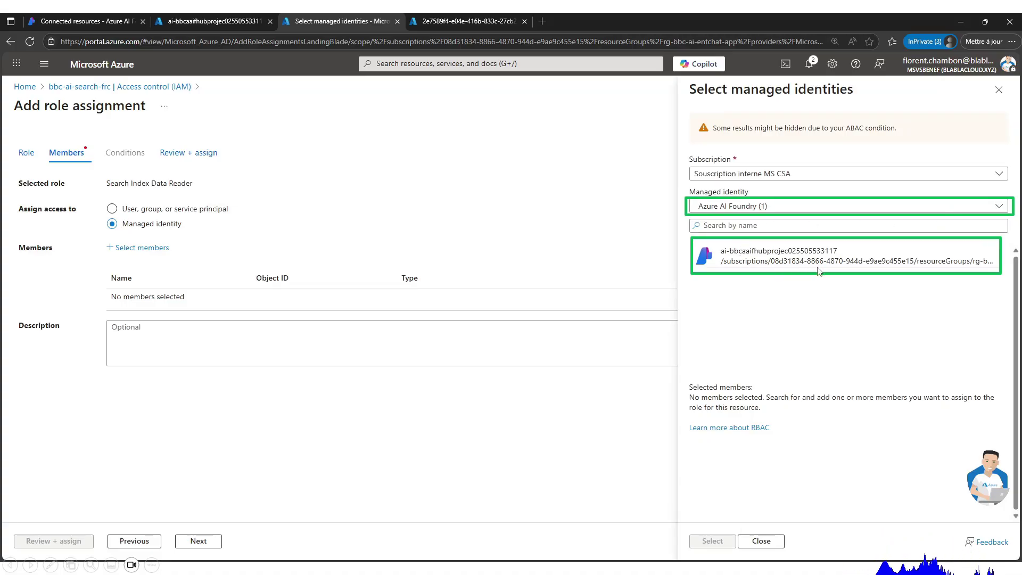
left_click(879, 263)
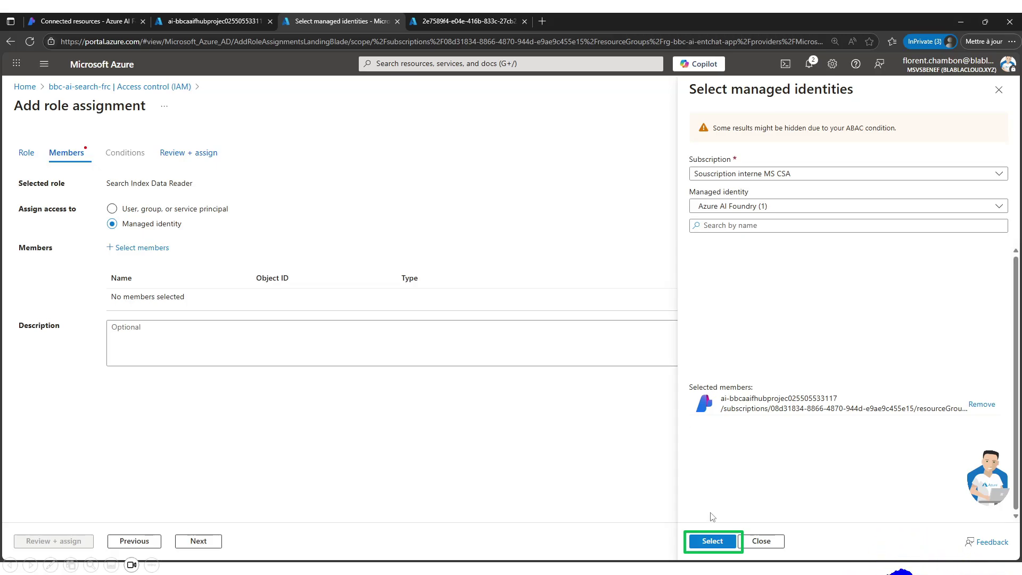
left_click(714, 541)
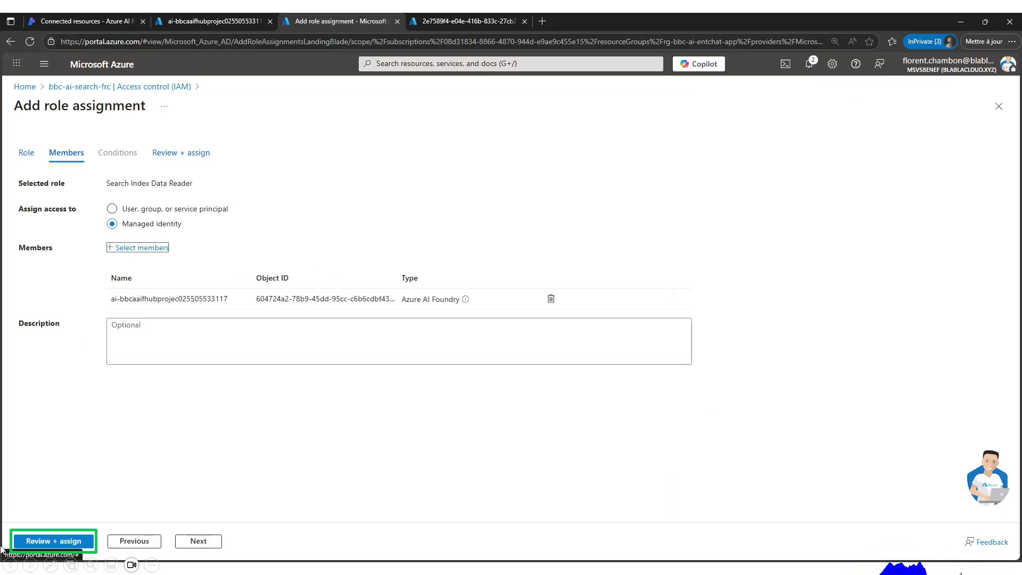
left_click(56, 535)
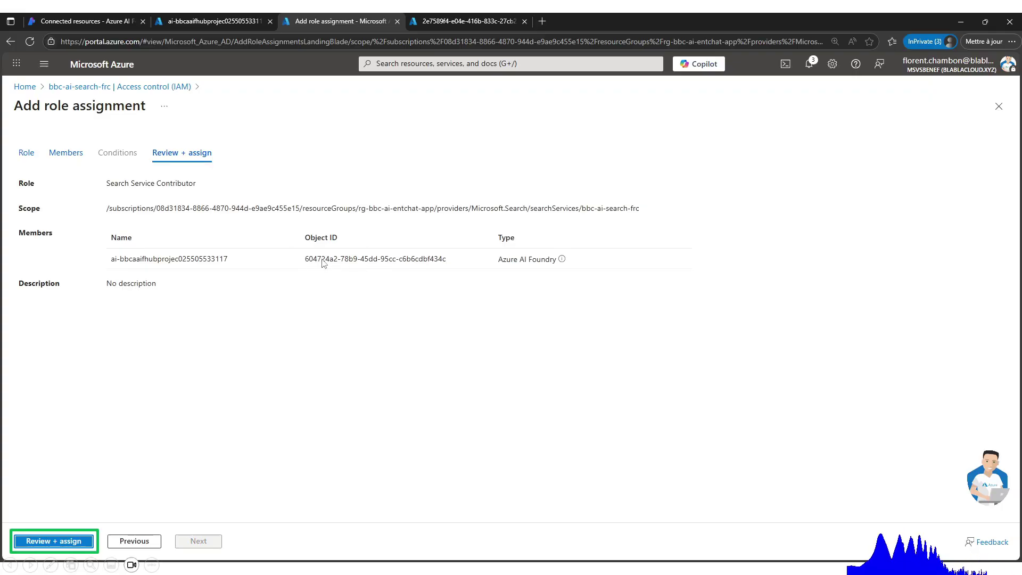
left_click_drag(300, 262, 399, 260)
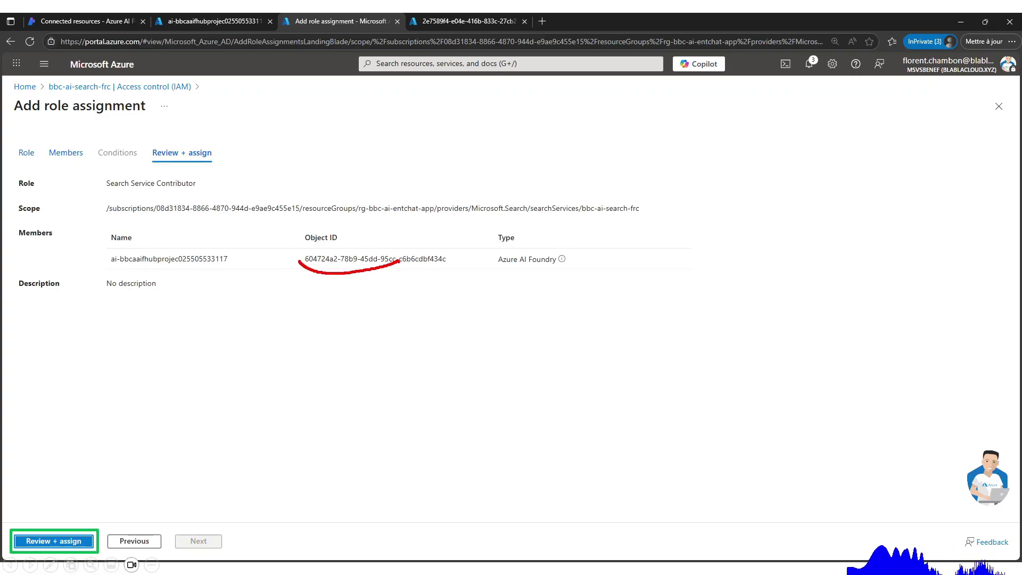
left_click(68, 542)
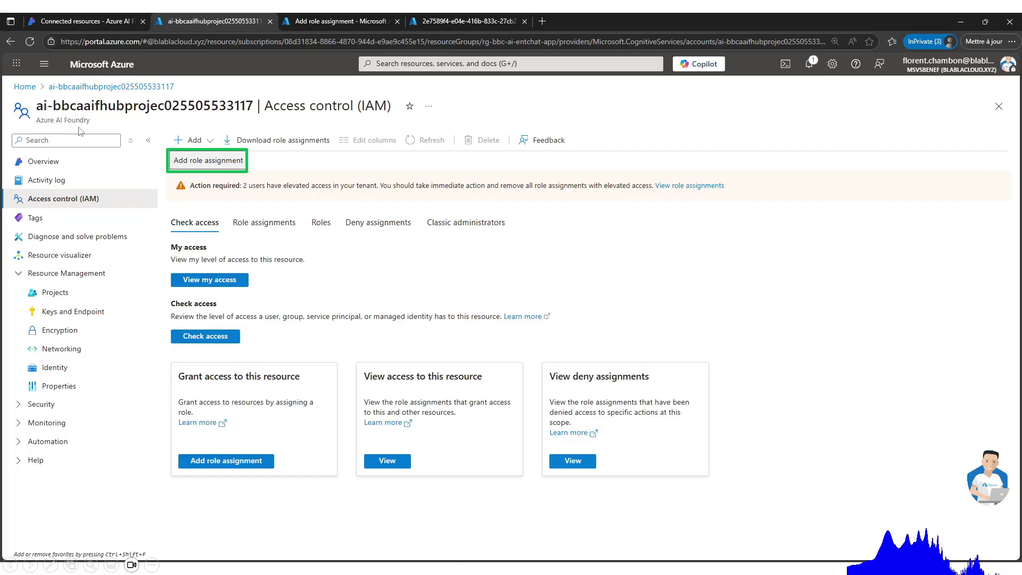
left_click(216, 161)
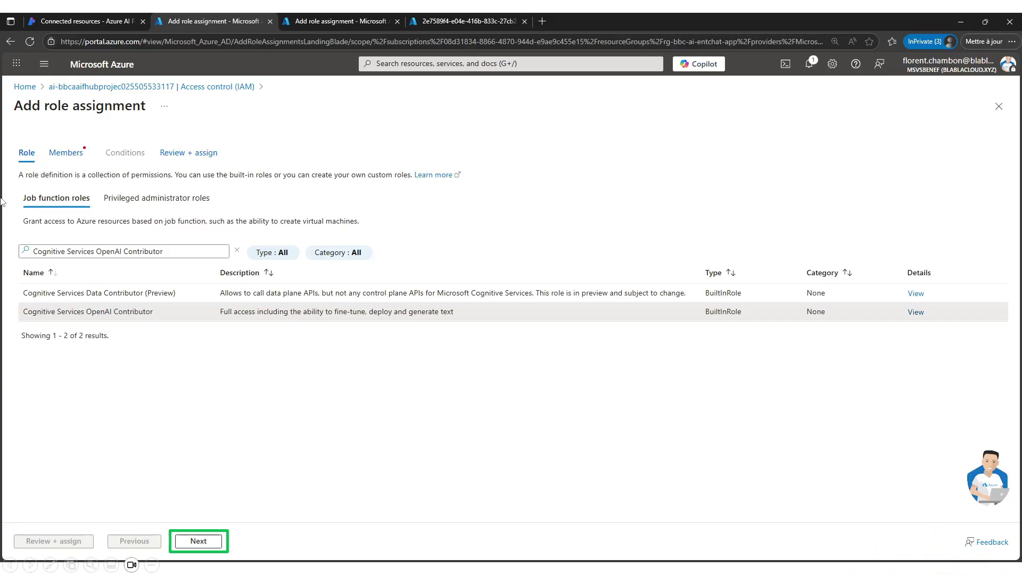
double_click(79, 312)
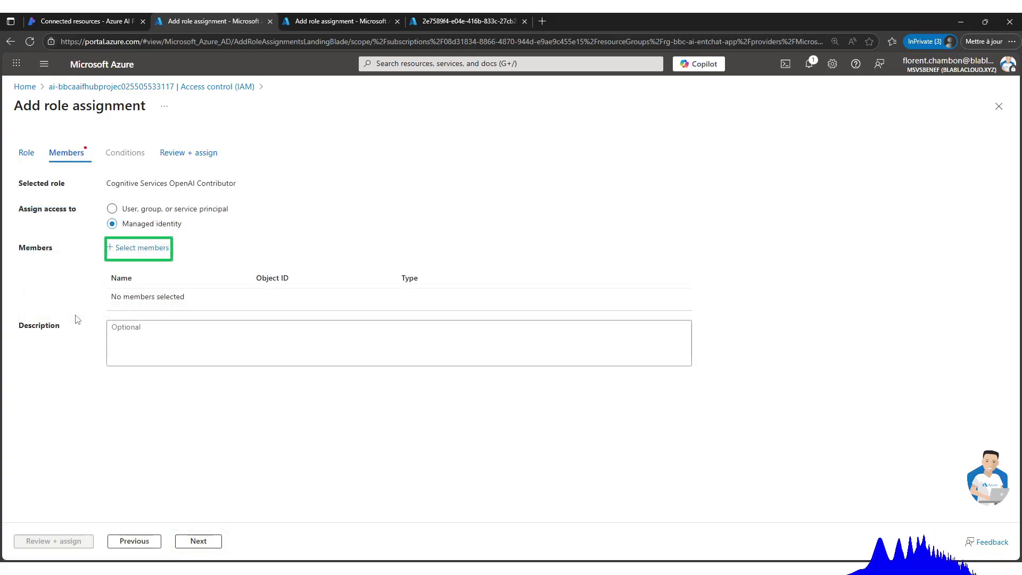
left_click(148, 258)
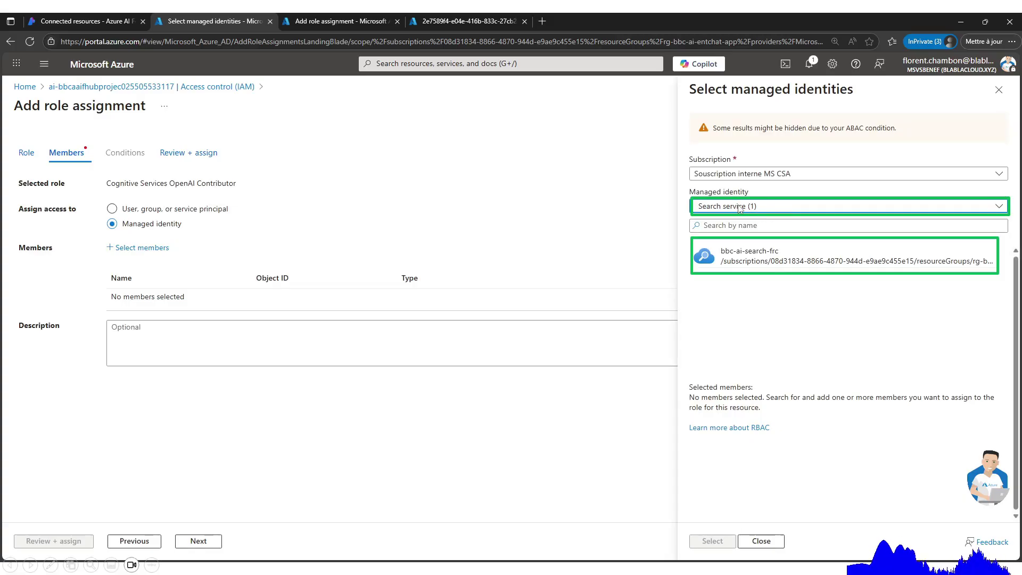
left_click(755, 261)
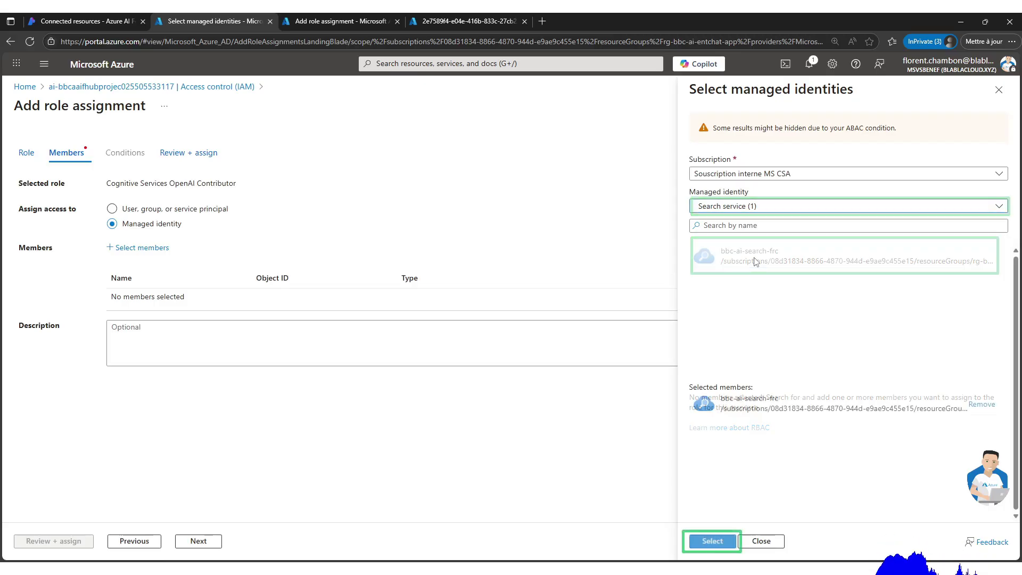
left_click(712, 541)
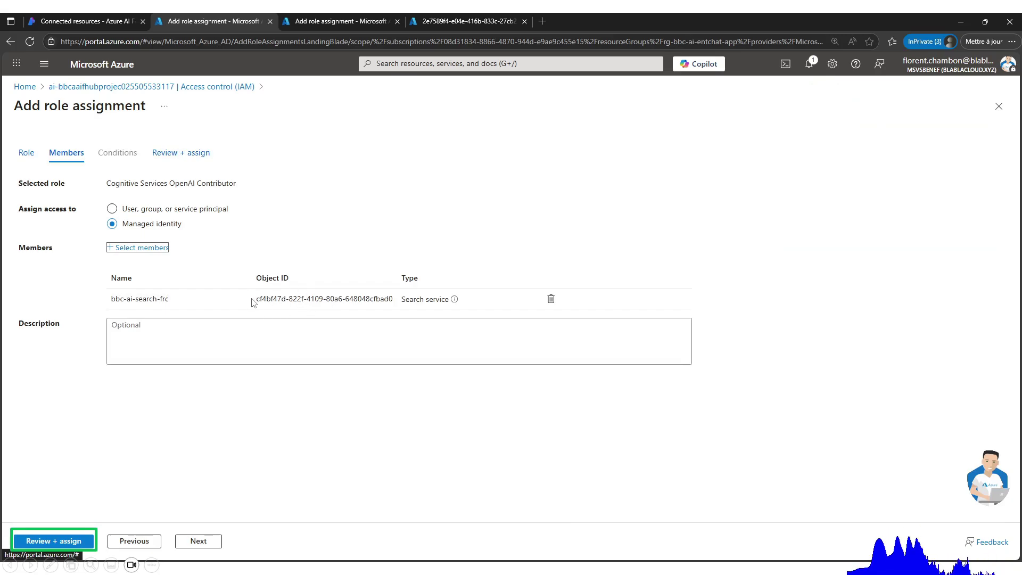
left_click(76, 541)
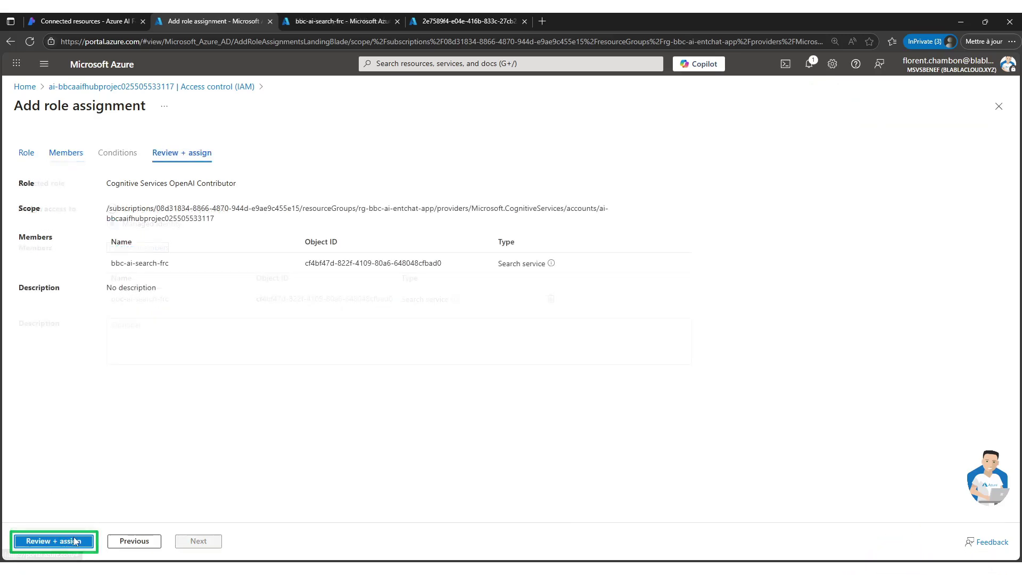
left_click(75, 541)
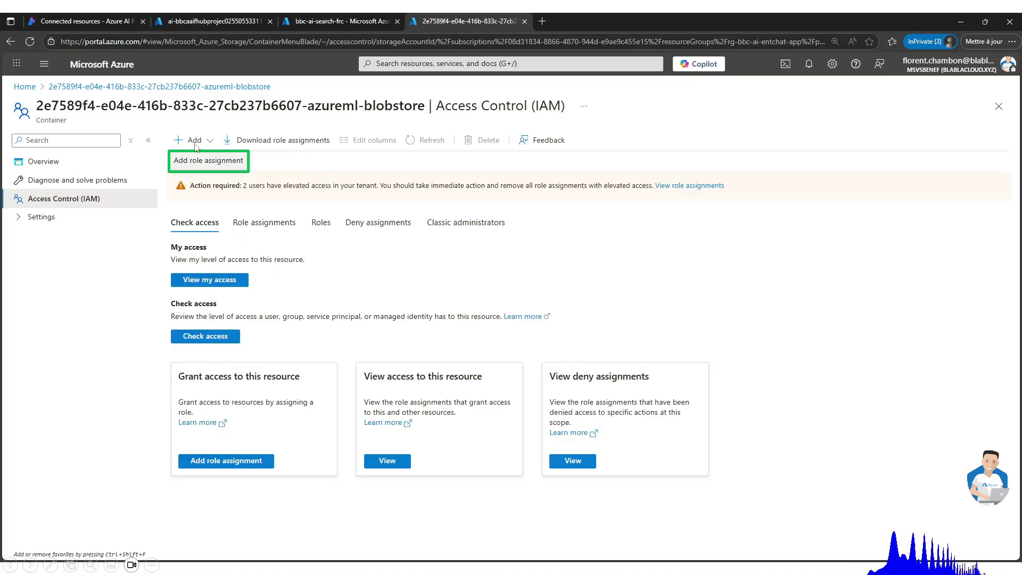
On the azureml-blobstore container, assign Storage Blob Data Contributor to the Azure AI Foundry managed identity and Storage Blob Data Reader to the bbc-ai-search-frc identity
left_click(208, 160)
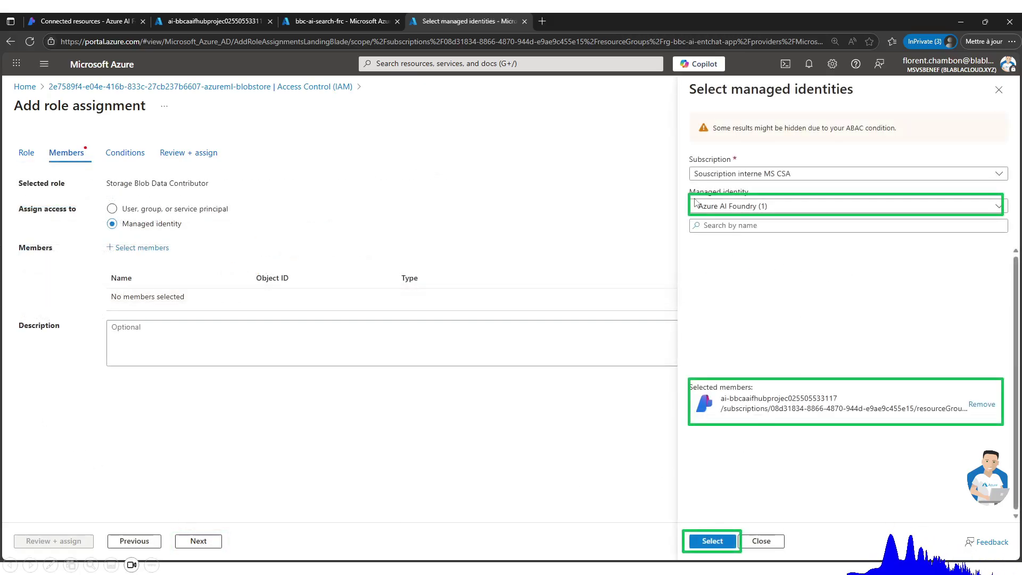
left_click(714, 541)
left_click(44, 541)
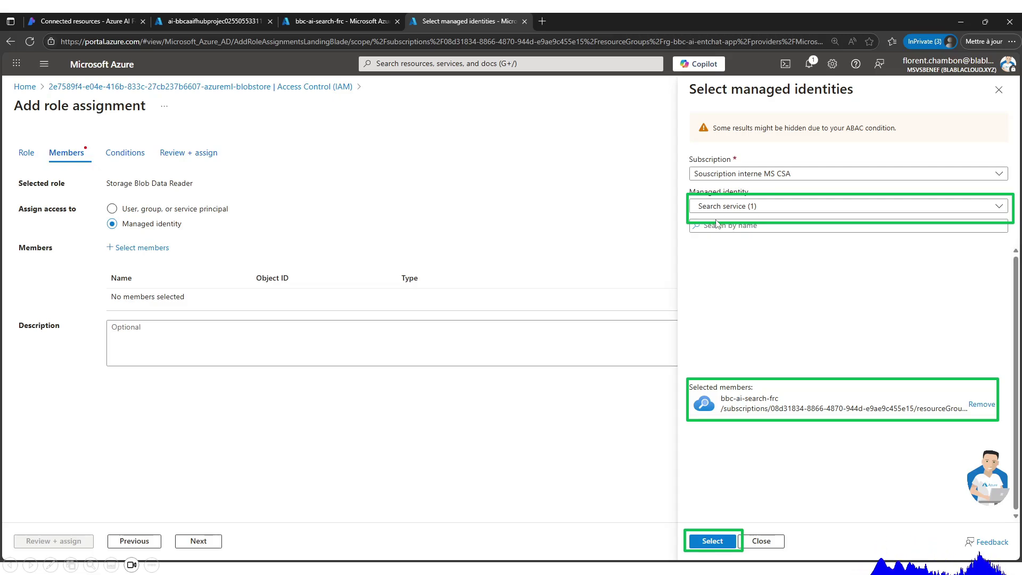
left_click(711, 543)
left_click(69, 535)
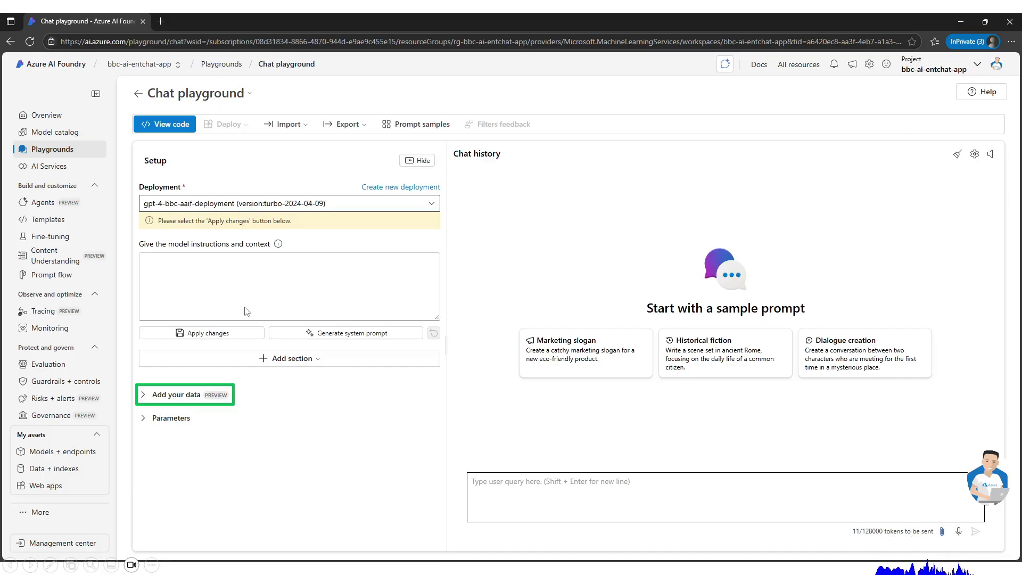
Start adding a new data source to the chat playground and upload the folder of school Markdown files
left_click(159, 399)
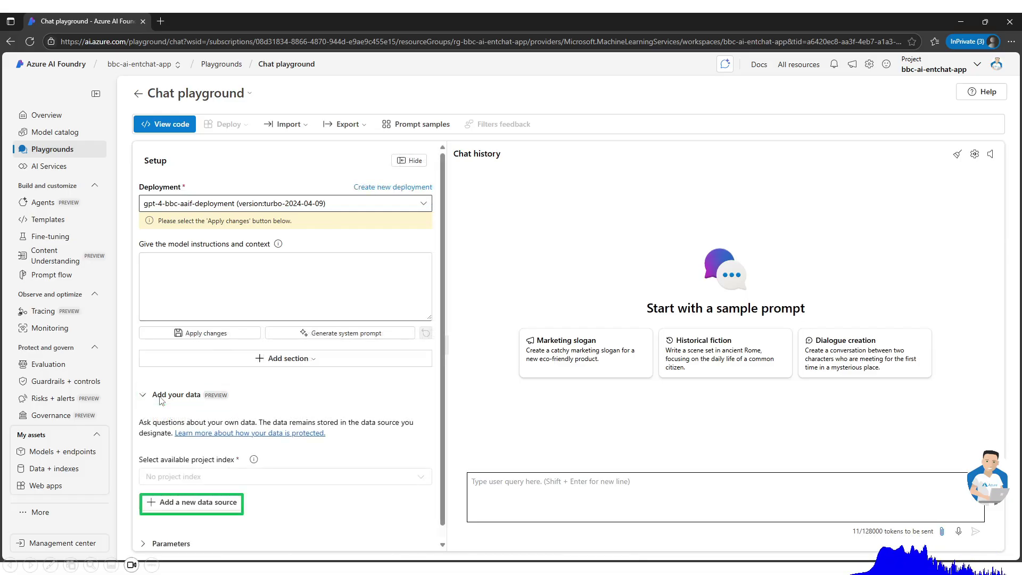
left_click(187, 512)
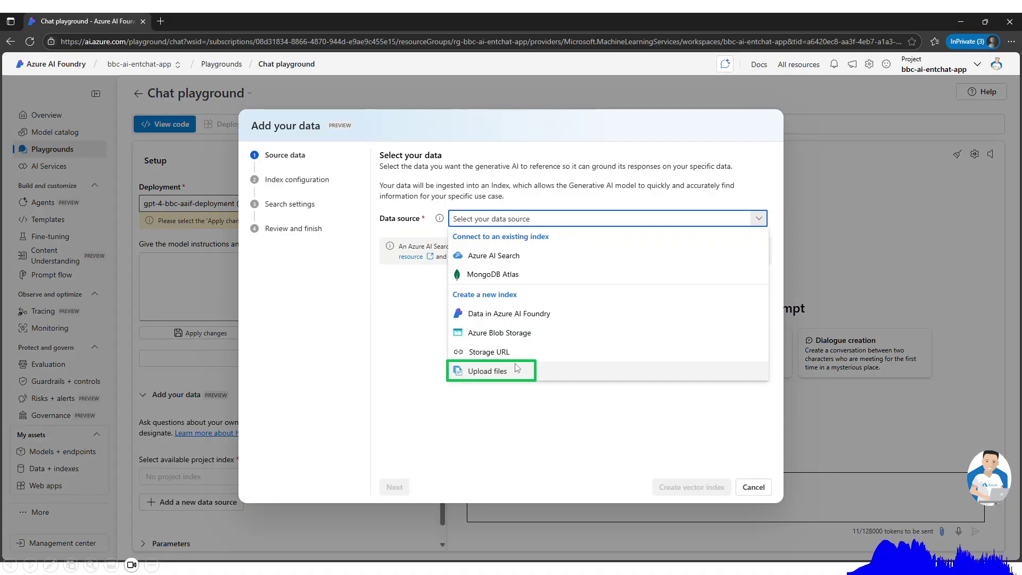
left_click(481, 381)
left_click(432, 269)
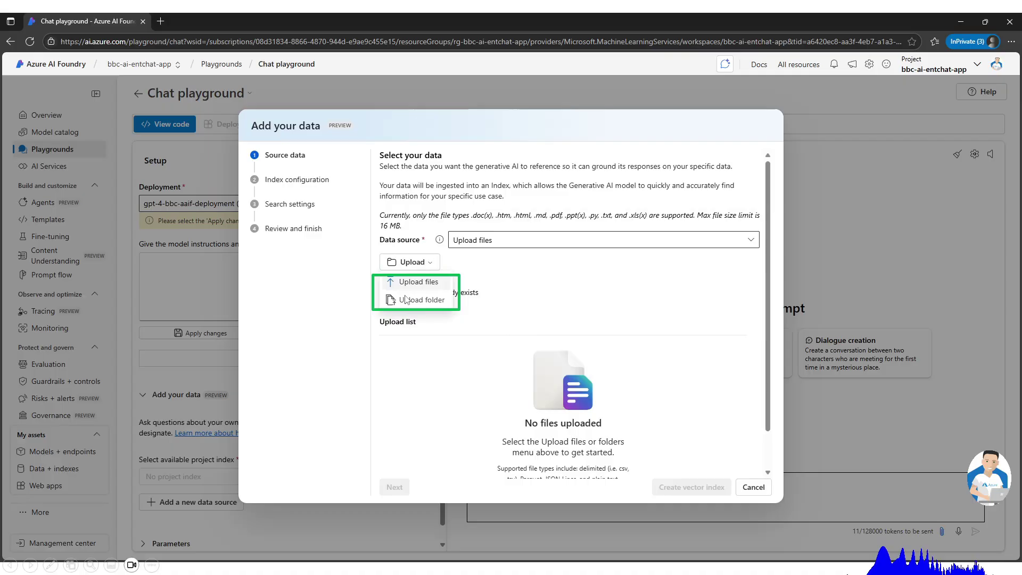
left_click(440, 301)
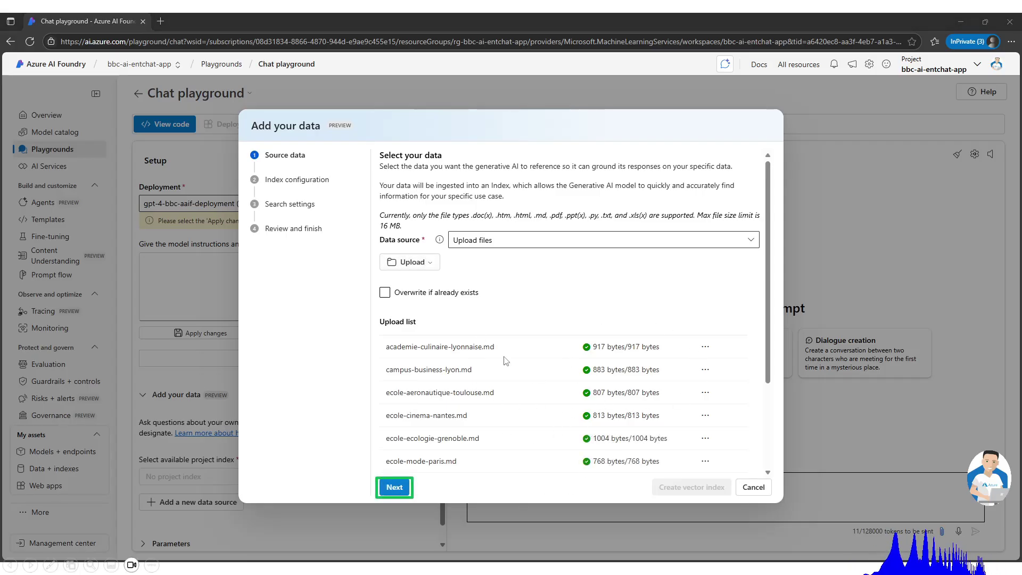
Create the vector index index-school-info on bbcaisearchfrc, with an automatically selected virtual machine and vector search disabled
left_click(400, 489)
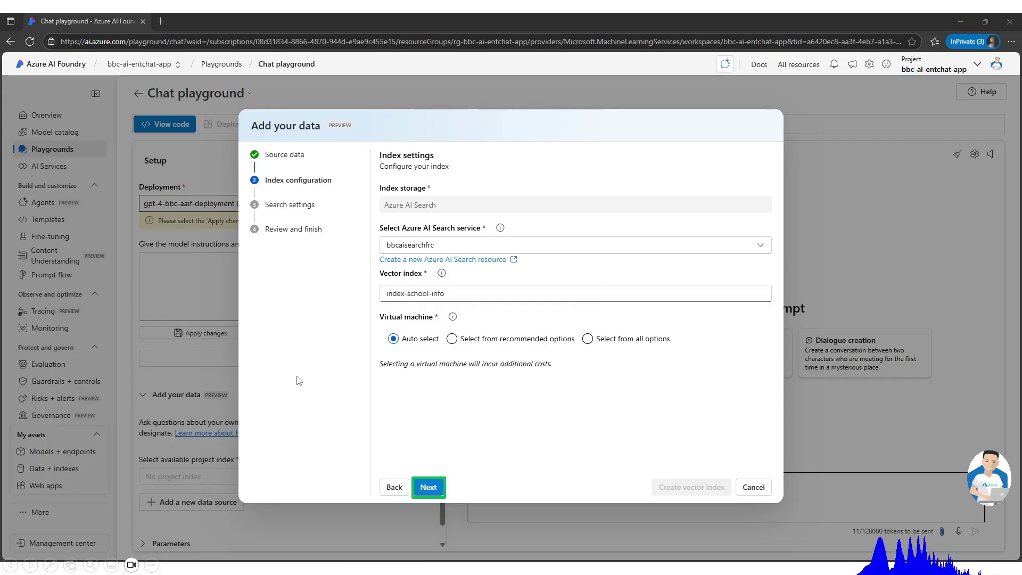
left_click(438, 495)
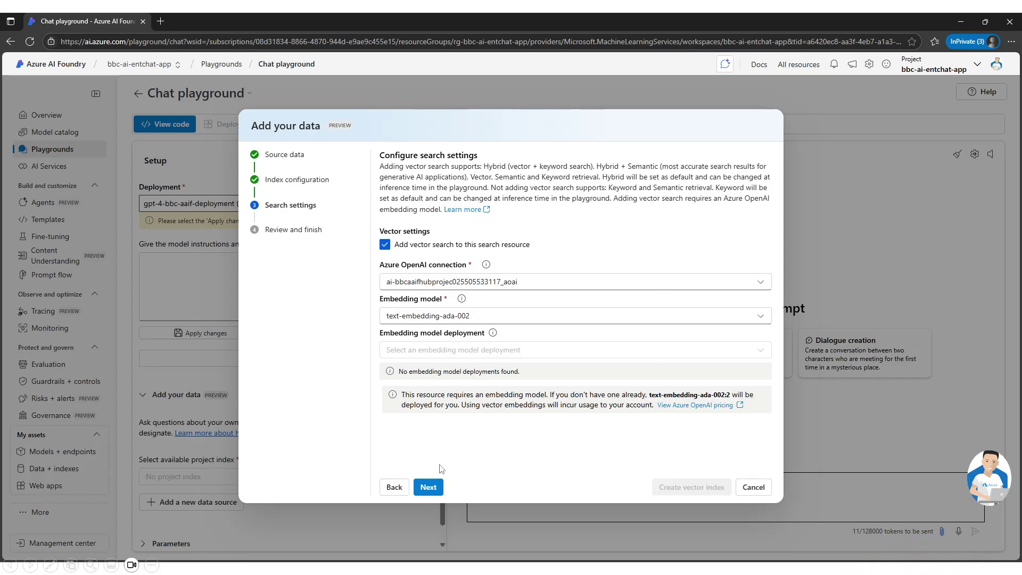
left_click(434, 488)
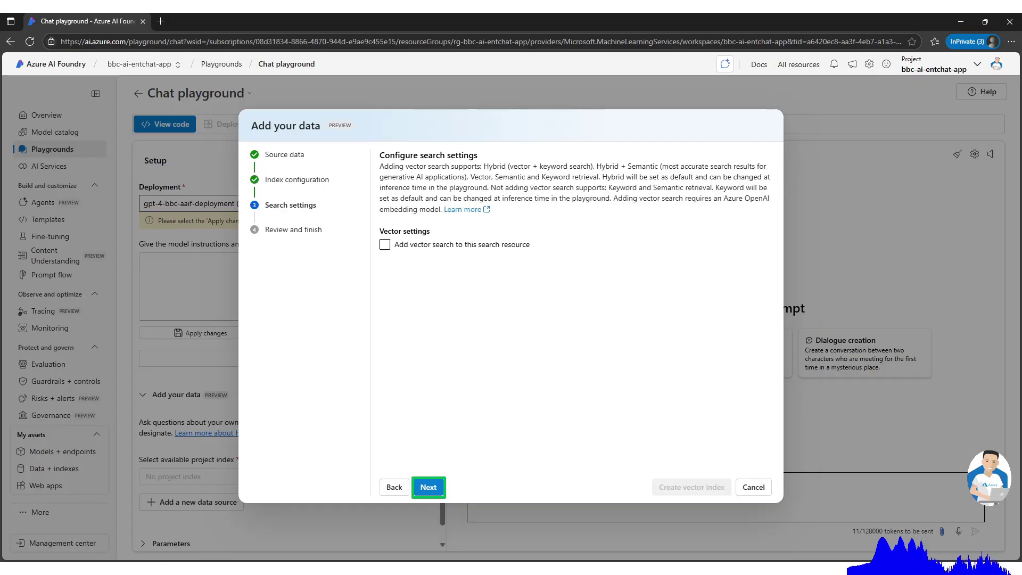
left_click(429, 486)
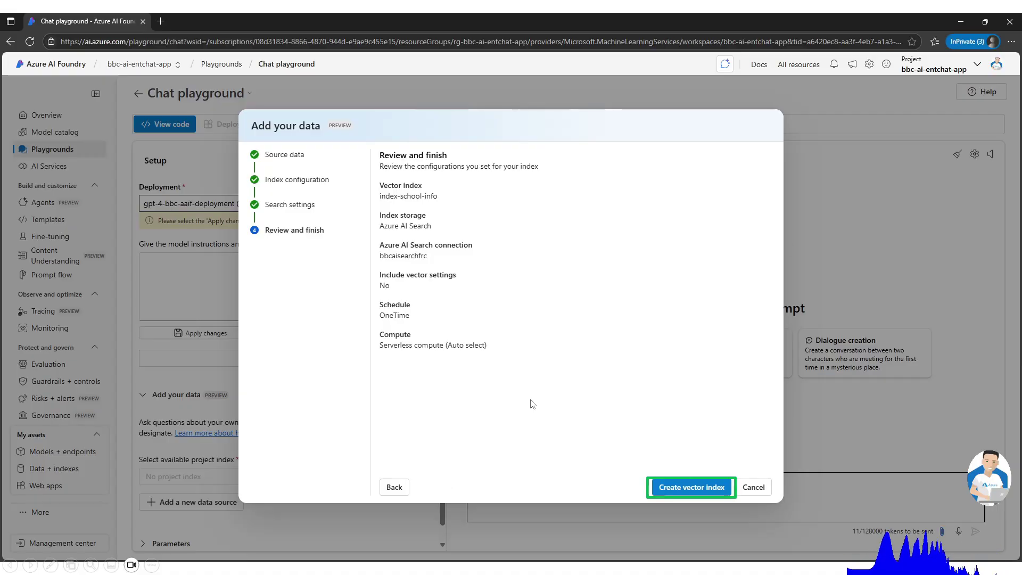
left_click(695, 481)
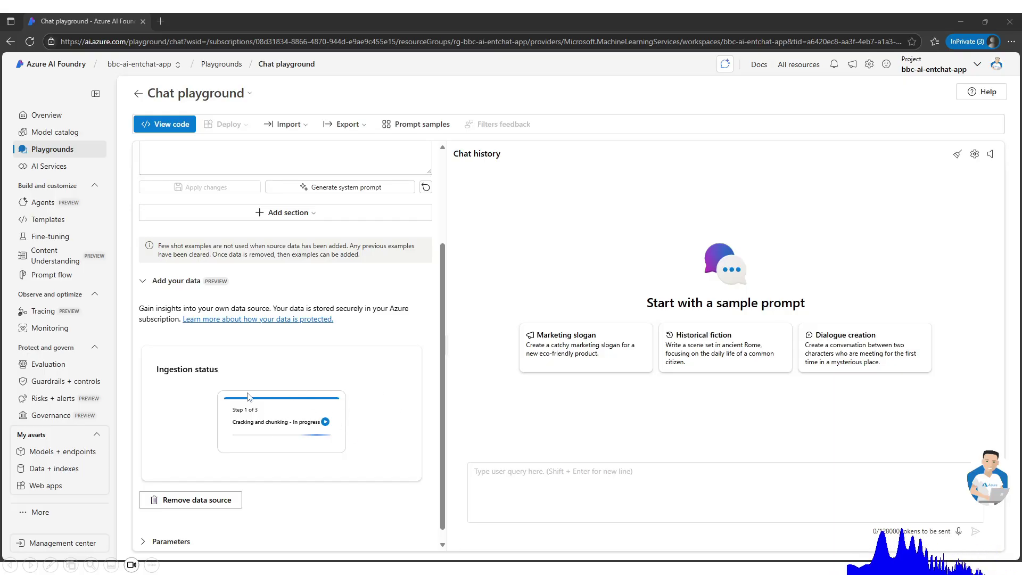
Check the data ingestion status and open index-school-info among the indexes of the bbc-ai-search-frc search service
scroll(221, 390, "down", 1)
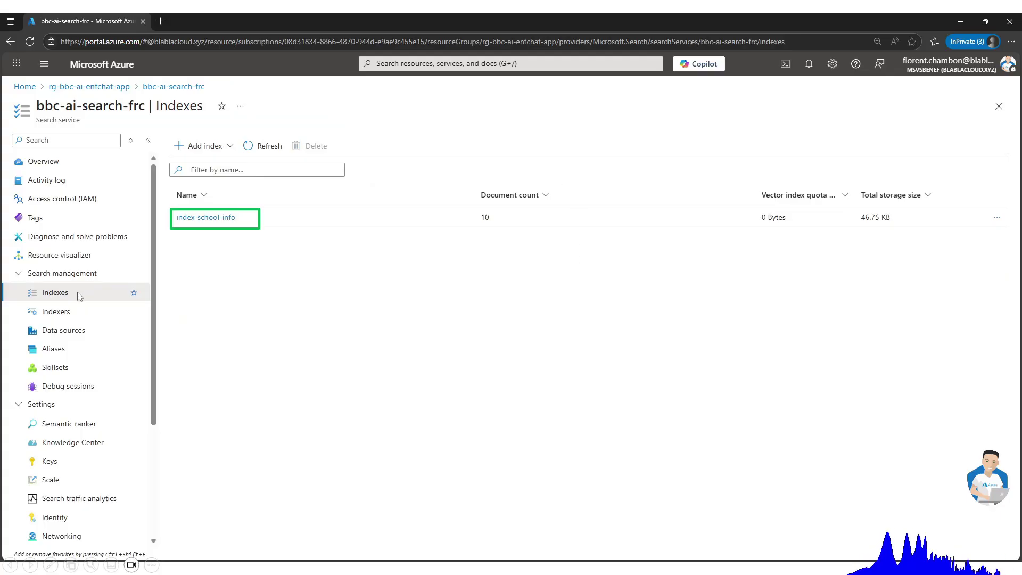
left_click(237, 224)
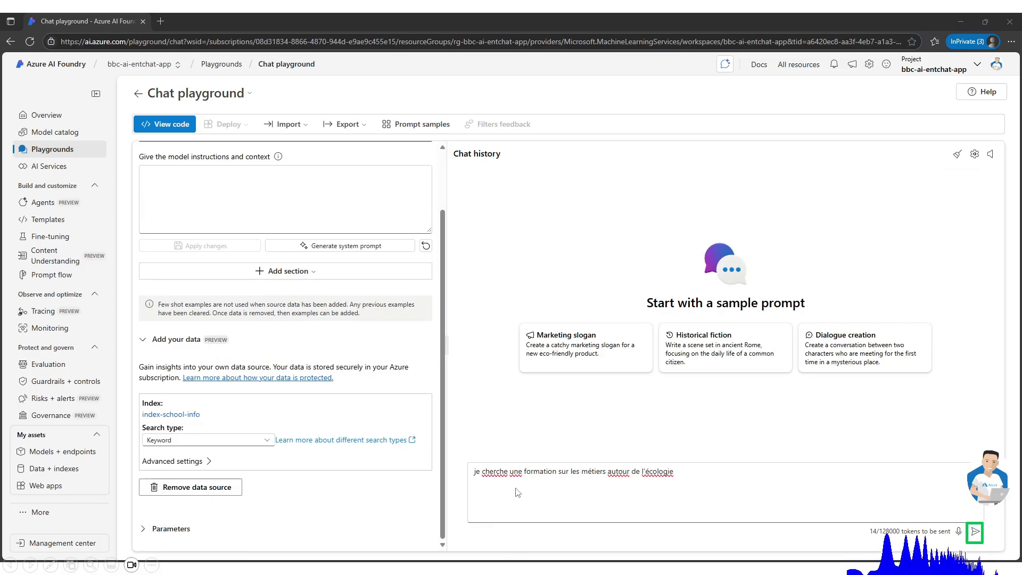
Submit the query "je cherche une formation sur les métiers autour de l'écologie" in the chat playground
left_click(976, 533)
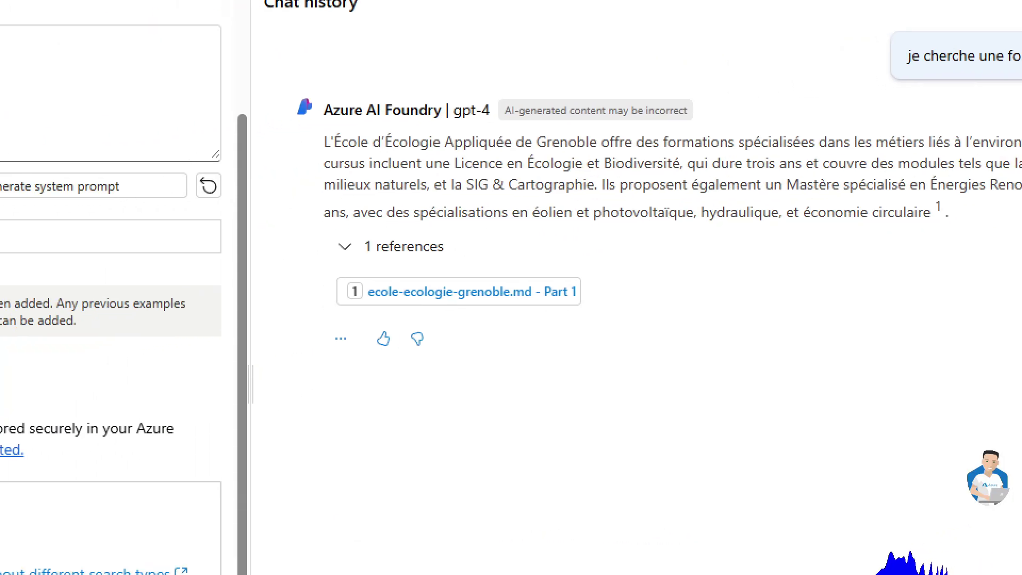
left_click_drag(302, 238, 308, 302)
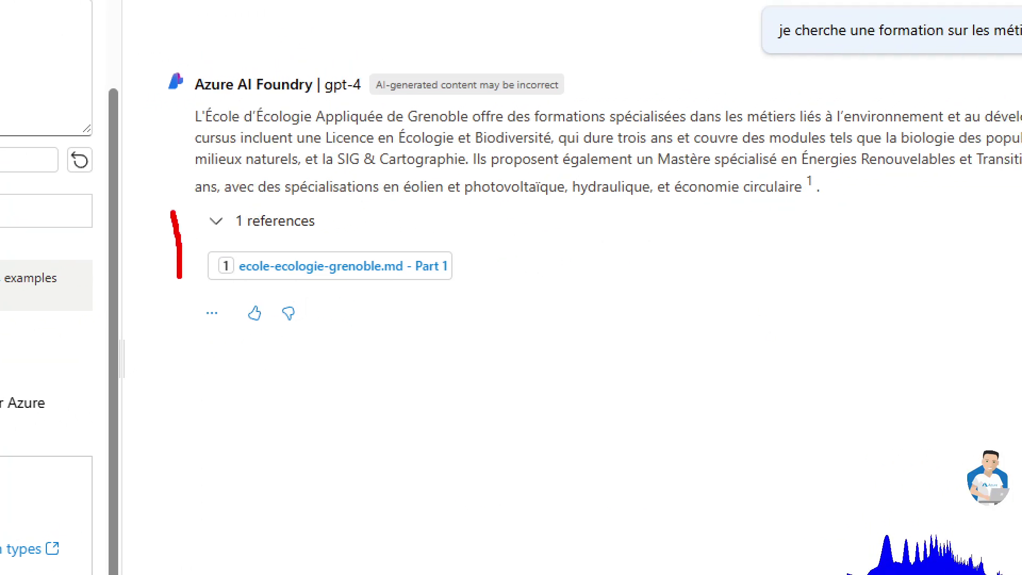
mouse_move(180, 277)
left_mouse_down()
mouse_move(254, 296)
mouse_move(465, 305)
mouse_move(466, 292)
mouse_move(487, 333)
left_mouse_up()
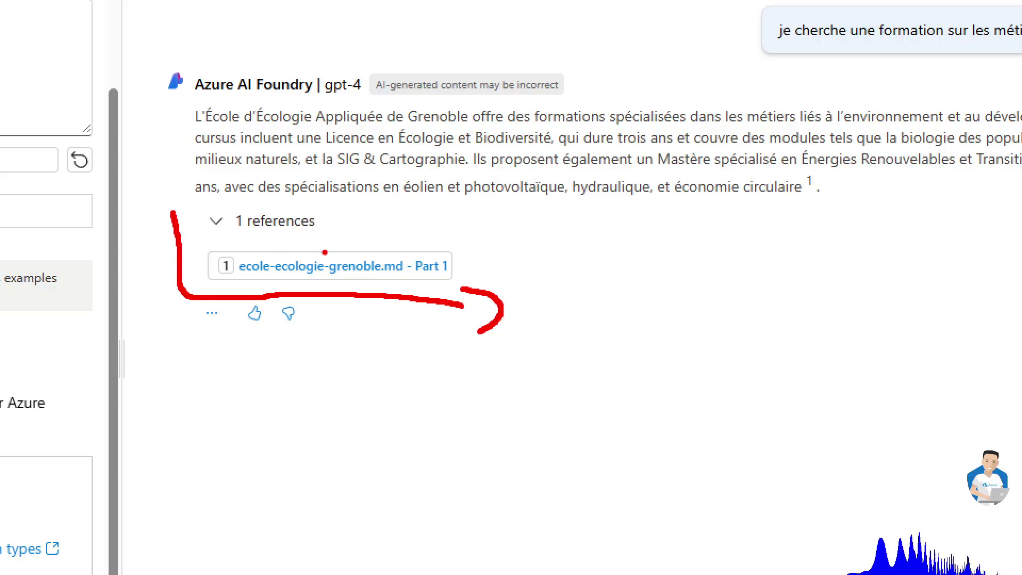
left_click_drag(182, 111, 155, 203)
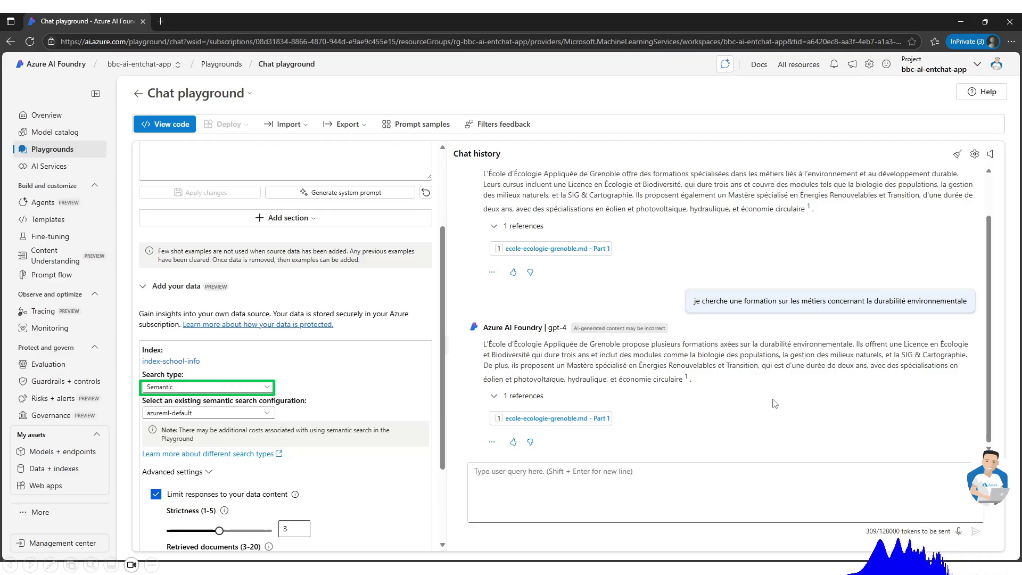
Ask the playground chat "quels sont les institus proposant des formations dans le domaine artistique?" with semantic search
left_click(720, 464)
key("ctrl+v")
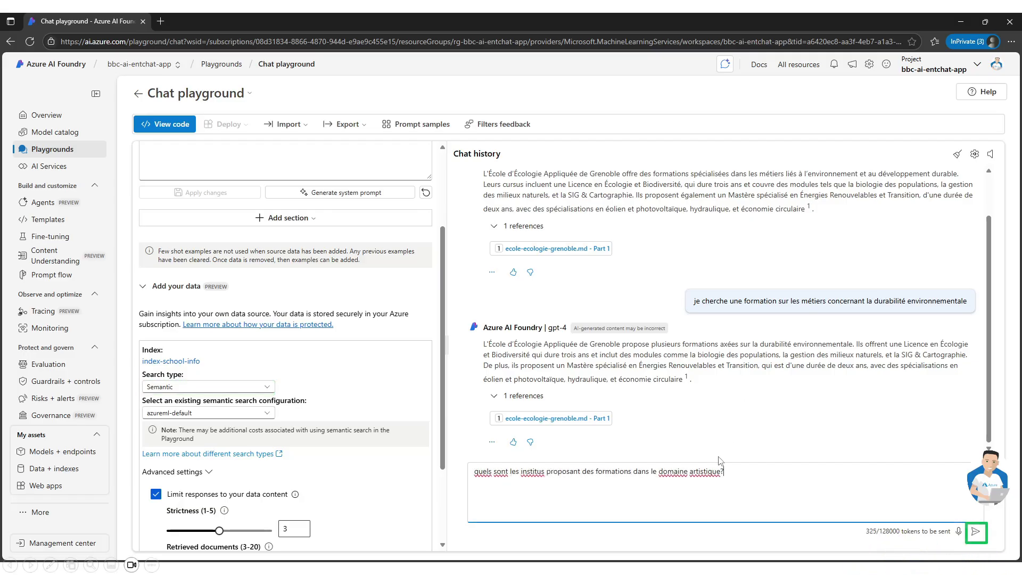
key("Return")
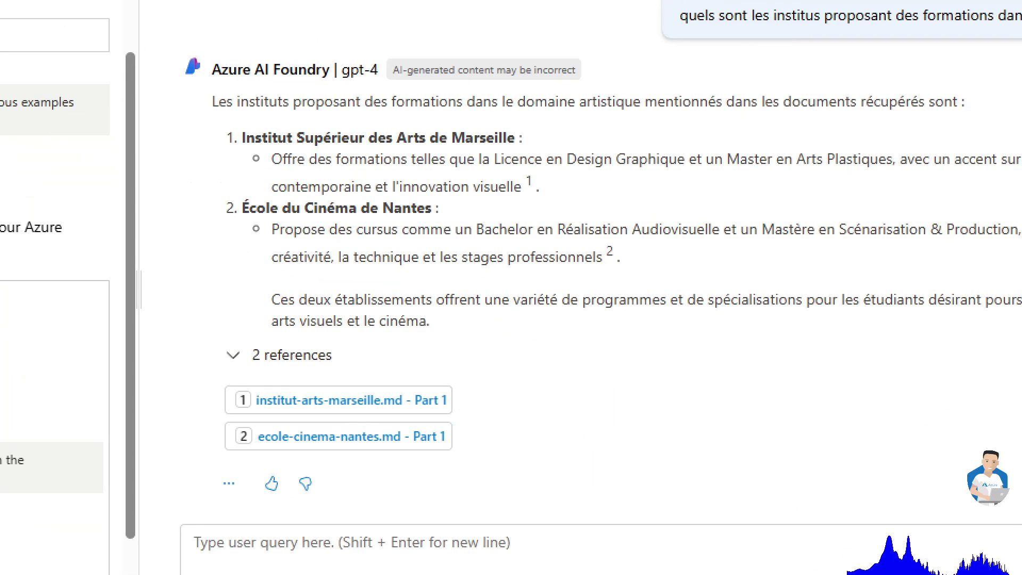
mouse_move(468, 372)
left_mouse_down()
mouse_move(491, 440)
mouse_move(443, 473)
left_mouse_up()
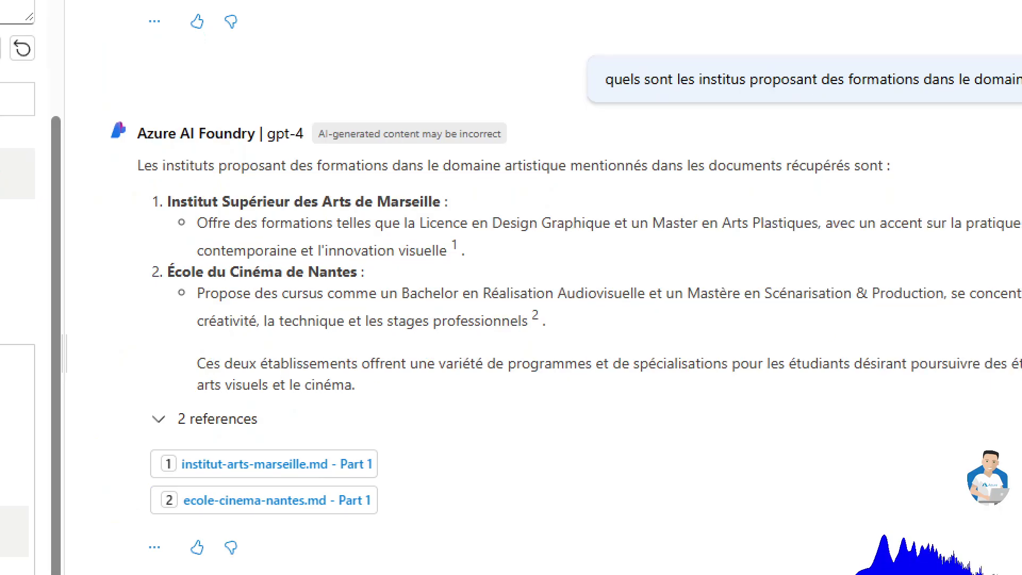
left_click_drag(159, 265, 129, 381)
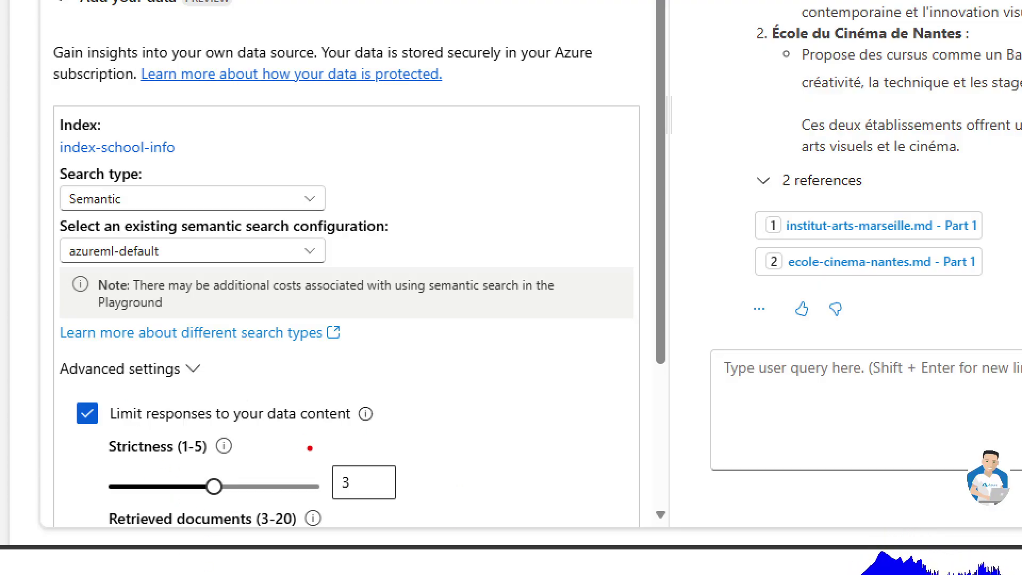
left_click_drag(47, 350, 43, 405)
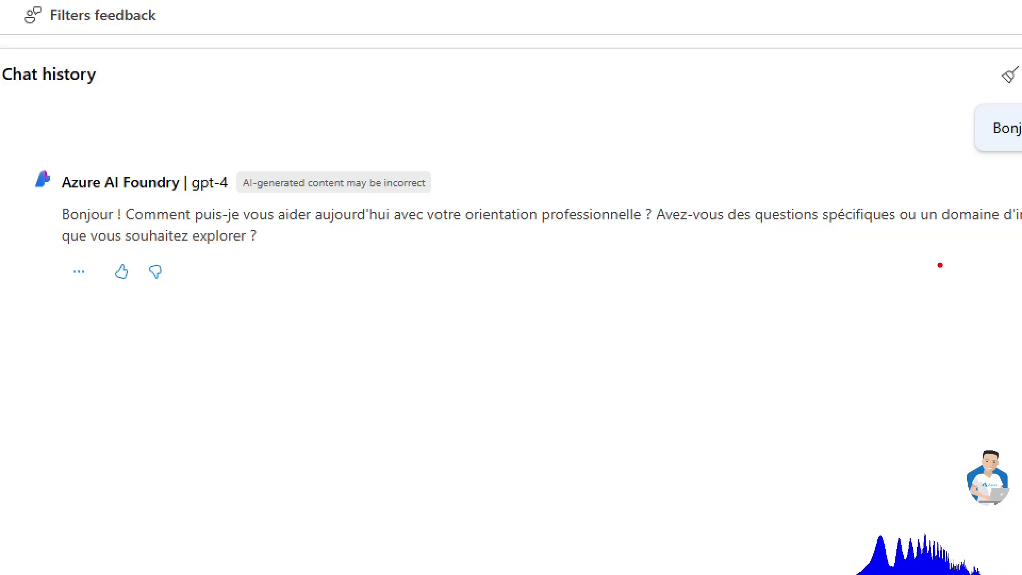
left_click_drag(675, 243, 932, 257)
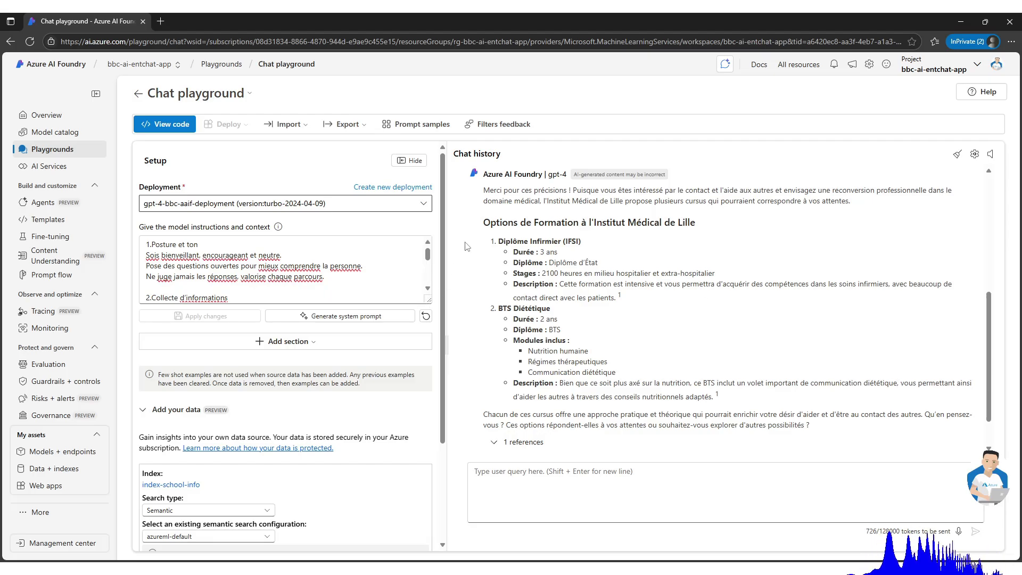
mouse_move(479, 233)
left_mouse_down()
mouse_move(461, 274)
mouse_move(459, 388)
left_mouse_up()
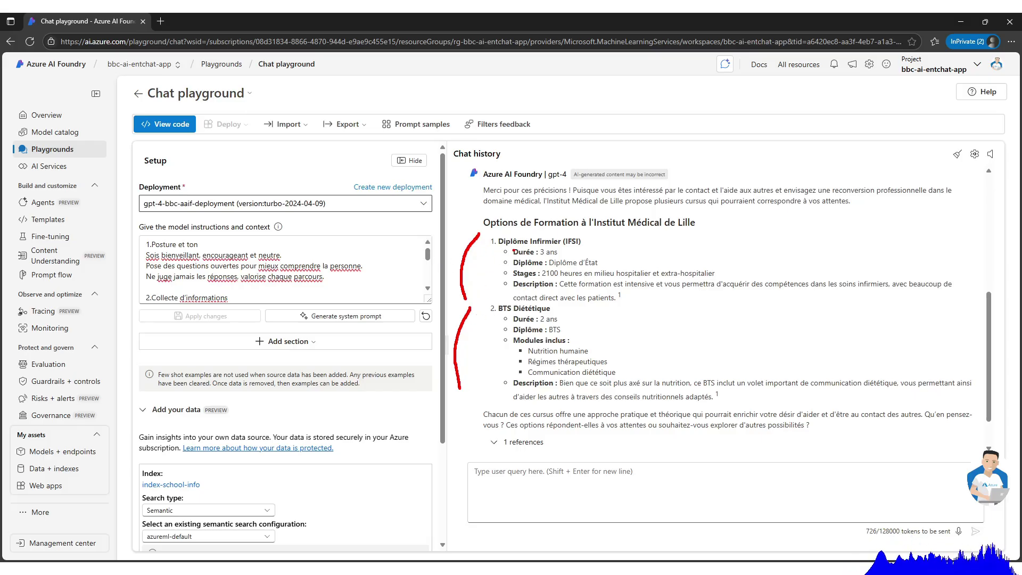
mouse_move(514, 432)
left_mouse_down()
mouse_move(505, 434)
mouse_move(543, 456)
left_mouse_up()
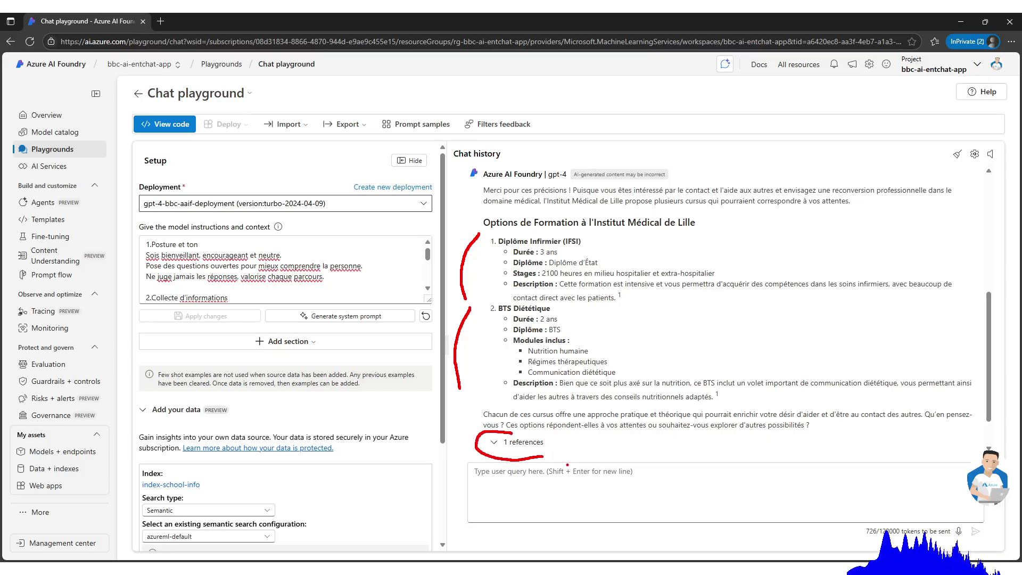
key("Escape")
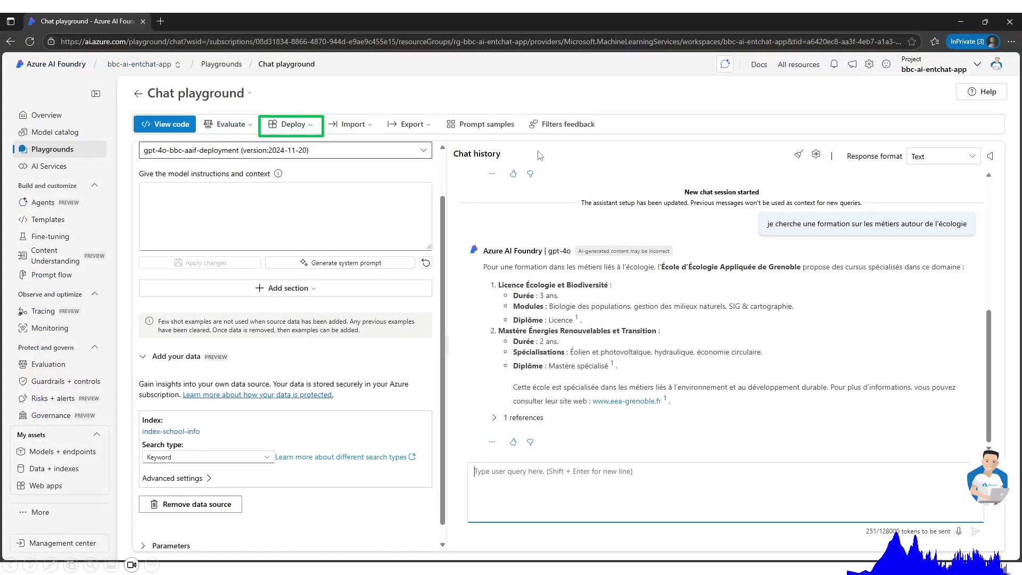
Deploy the gpt-4o chat as new web app bbcp-ai-entchat-app-web in rg-bbc-ai-entchat-app, France Central, on the Basic (B1) plan without chat history
left_click(312, 128)
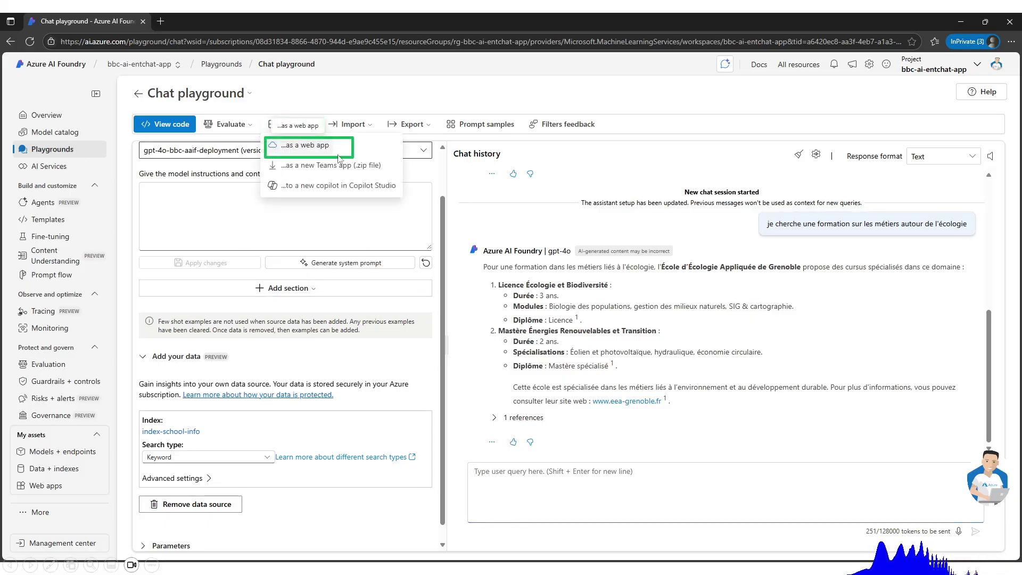
left_click(299, 146)
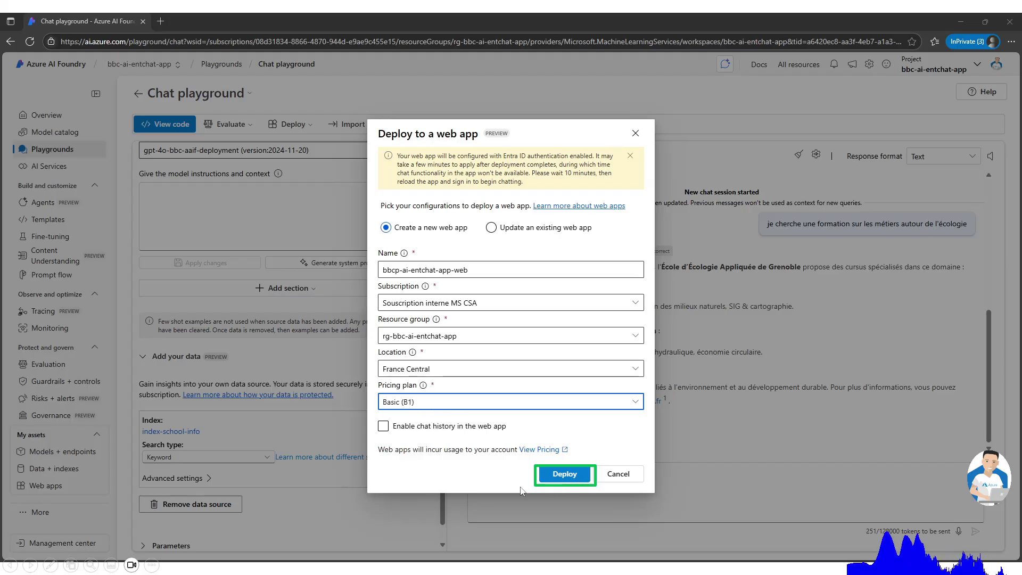
left_click(553, 475)
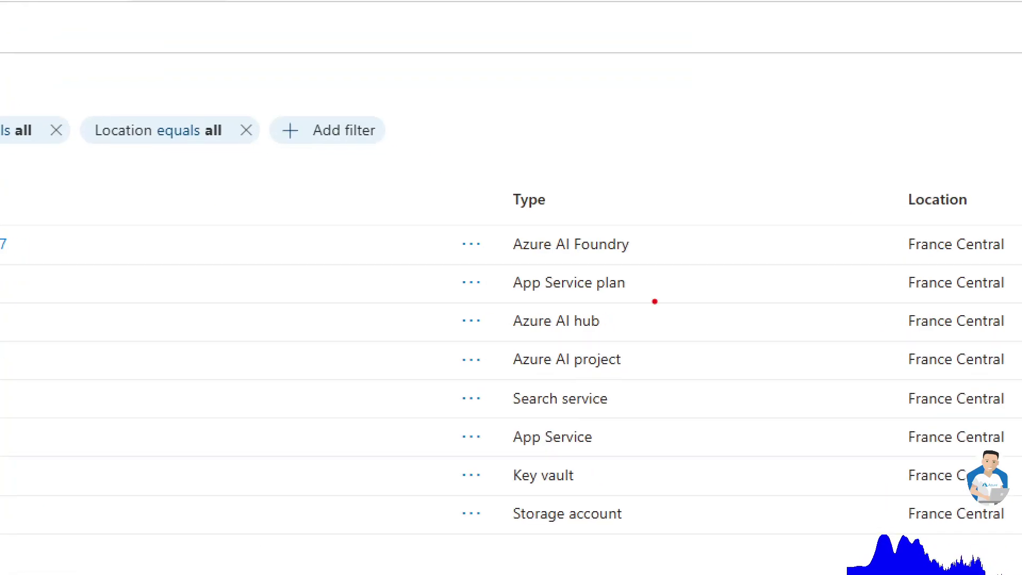
left_click_drag(489, 305, 644, 299)
left_click_drag(642, 451, 461, 472)
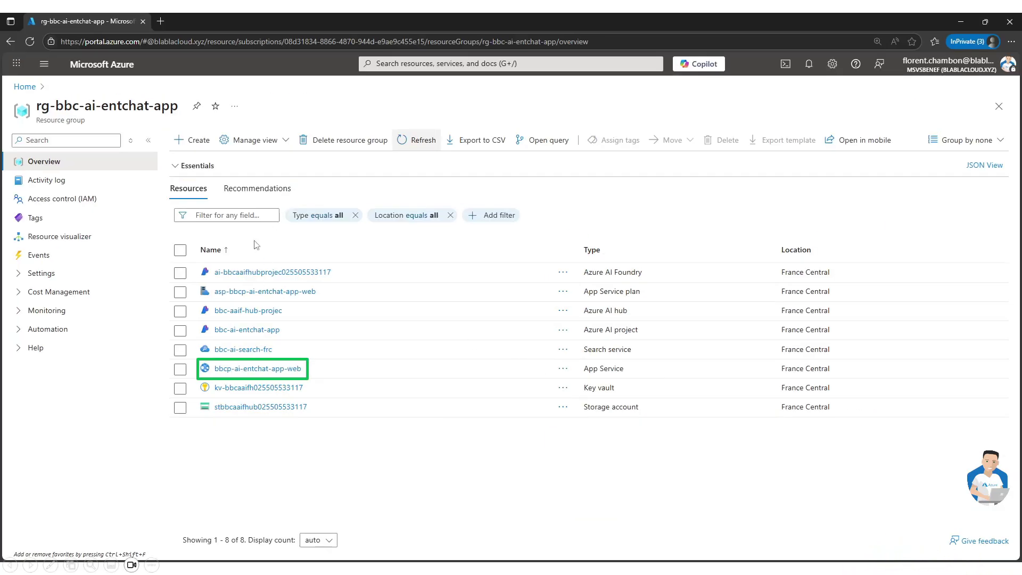
Open the deployed App Service from the rg-bbc-ai-entchat-app resource group and view its authentication settings
left_click(233, 370)
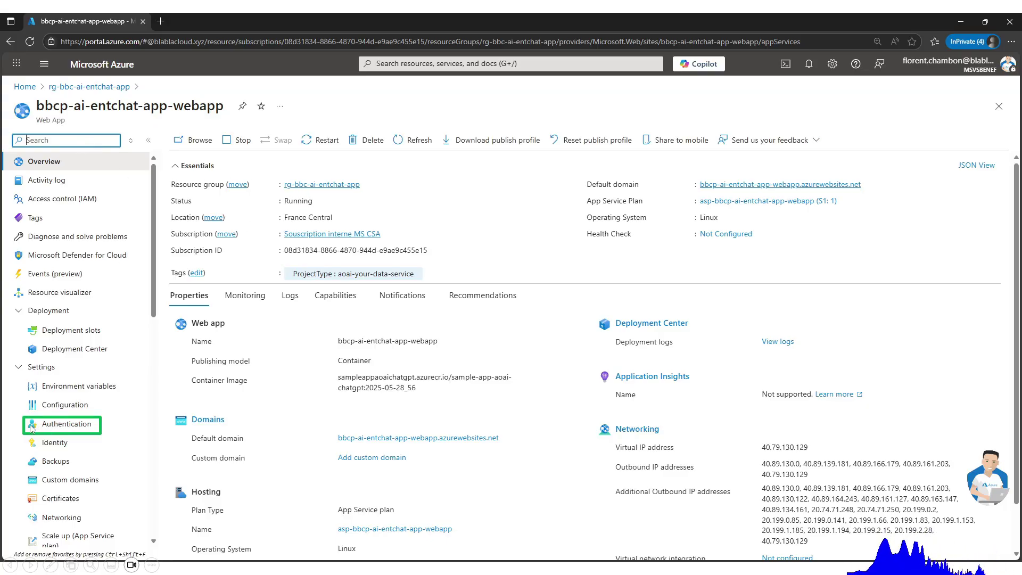
left_click(67, 431)
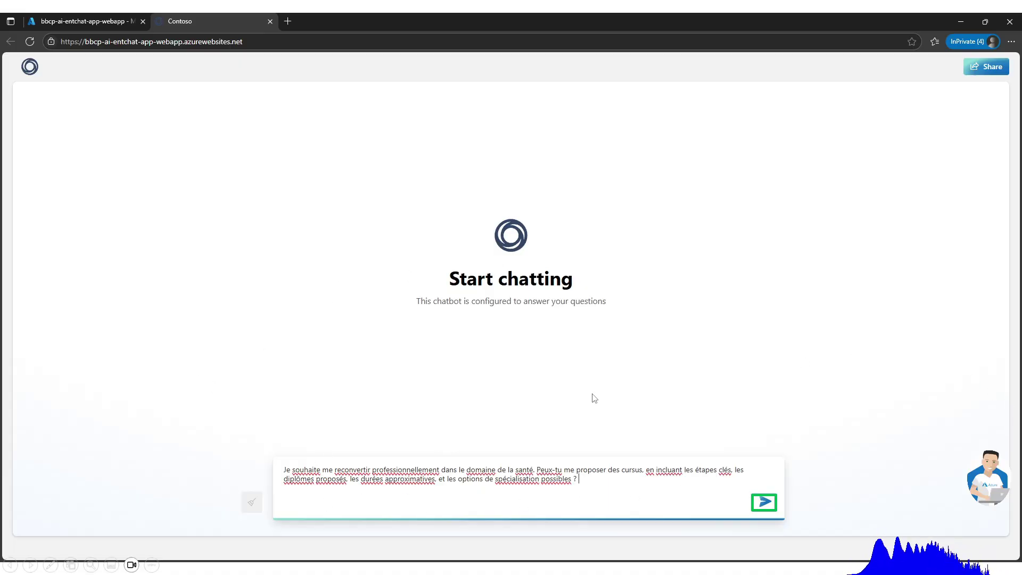
Submit the question to the deployed web app about health-sector retraining courses, with key stages, diplomas, durations and specialisation options
left_click(772, 506)
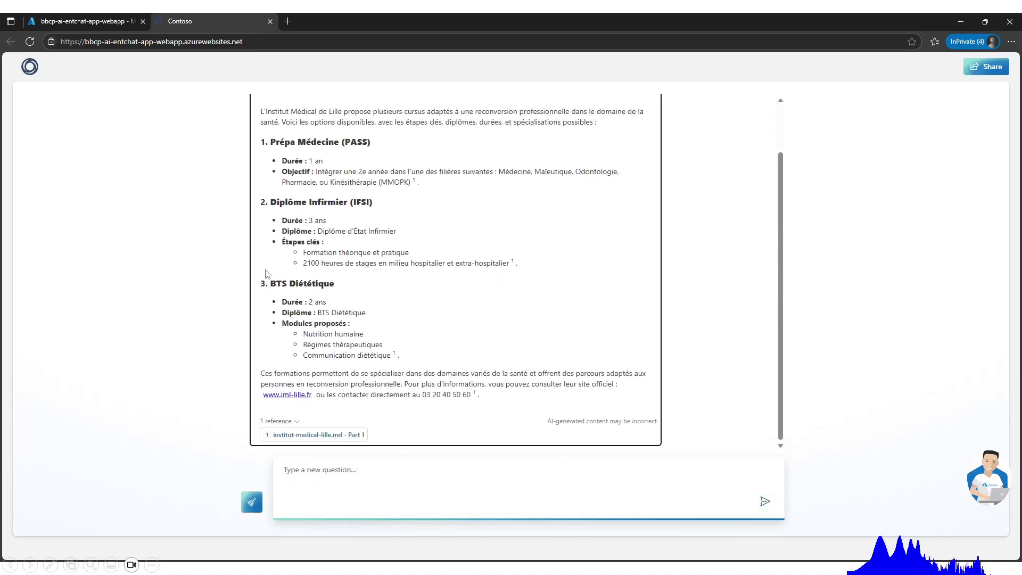